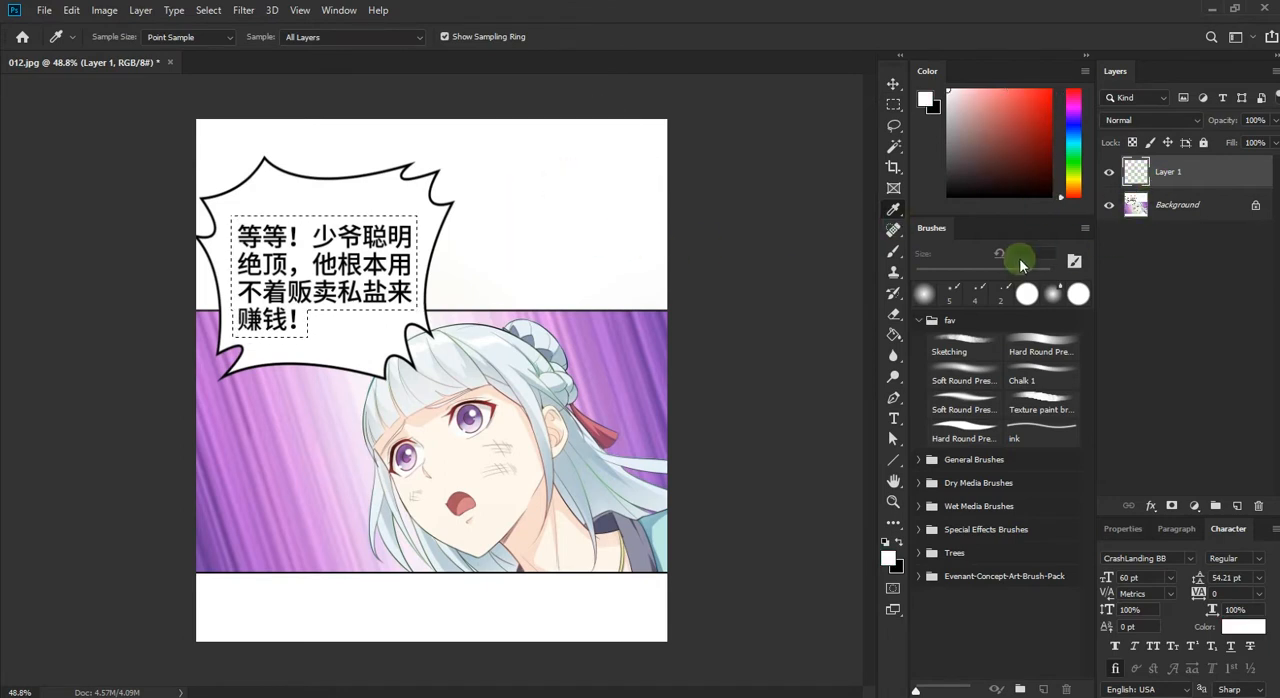
Step: Fill the selected Chinese text in the speech bubble with white using the Paint Bucket and clear the selection
{"action": "left_click", "coordinate": [894, 335]}
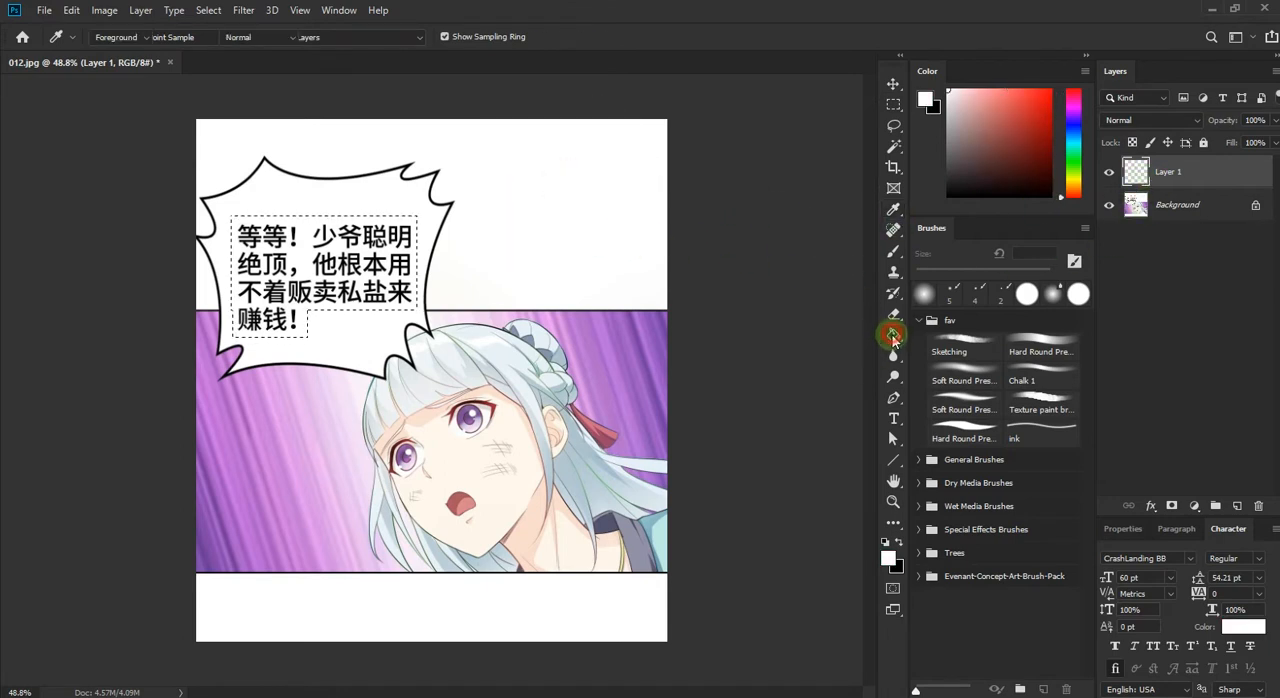
{"action": "left_click", "coordinate": [386, 250]}
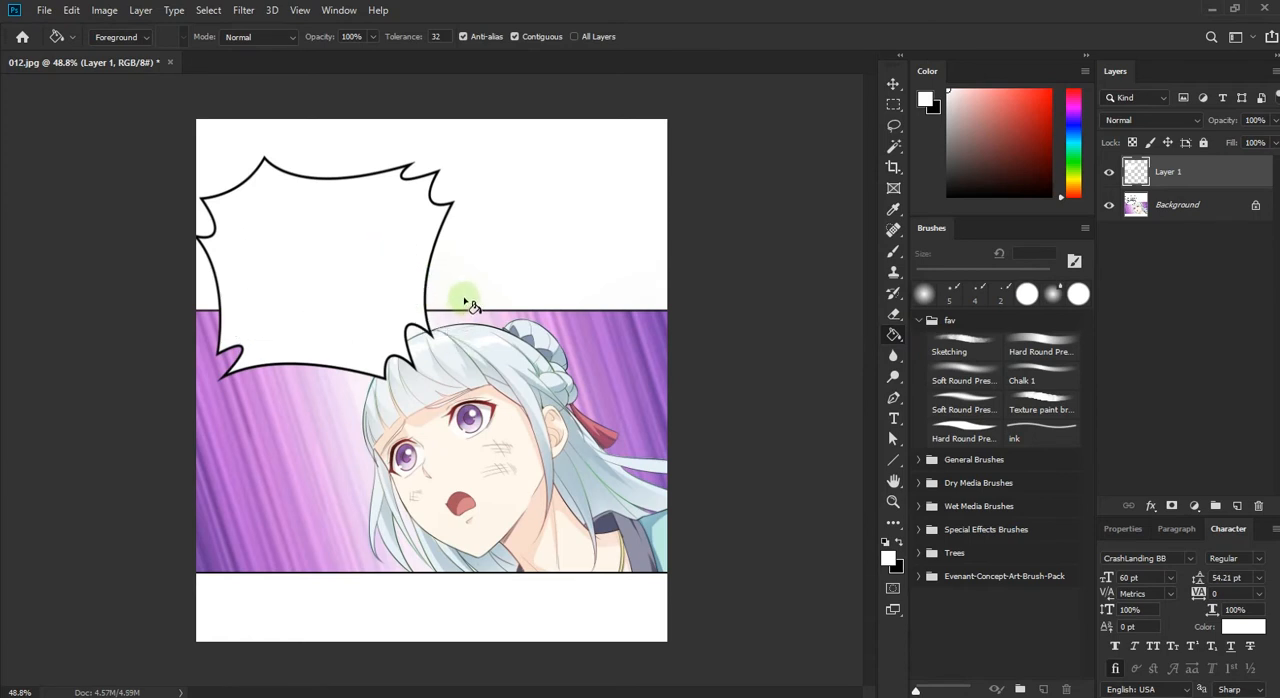
{"action": "key", "text": "v"}
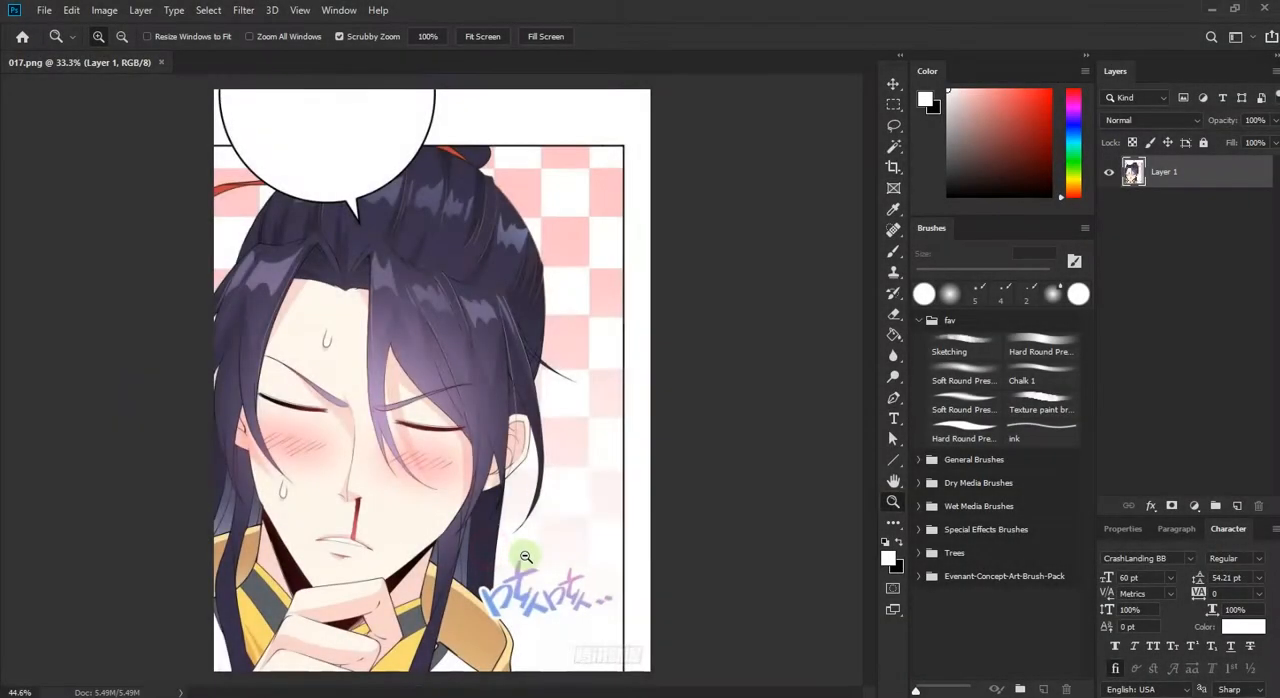
Step: Add a new layer above the 017.png artwork and choose the hard round brush at 39 px
{"action": "left_click", "coordinate": [554, 565]}
{"action": "left_click_drag", "start_coordinate": [554, 565], "coordinate": [507, 459]}
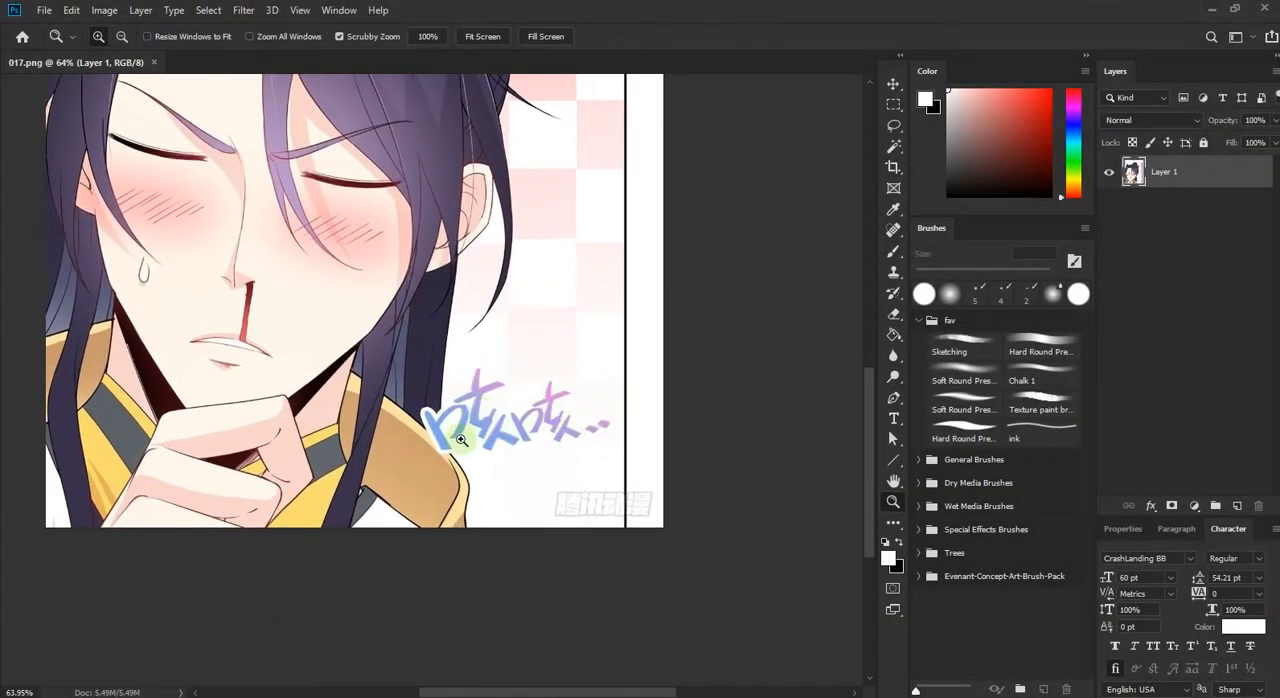
{"action": "key", "text": "v"}
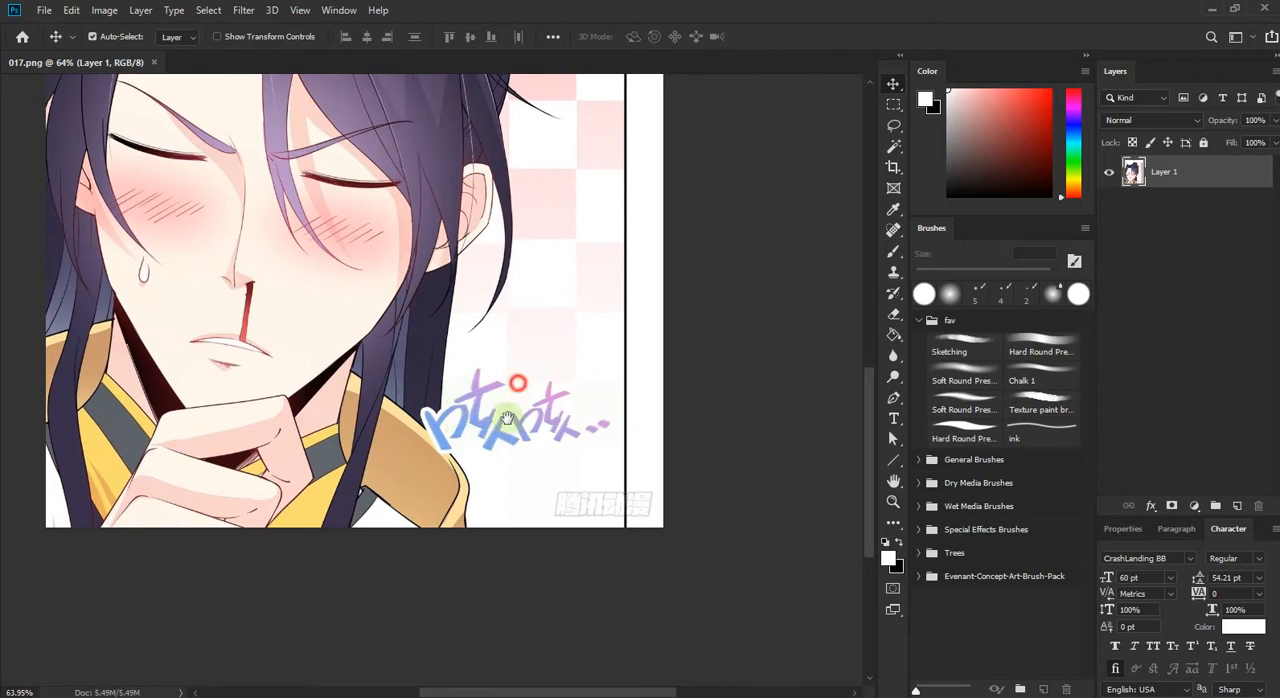
{"action": "left_click_drag", "start_coordinate": [507, 418], "coordinate": [509, 457]}
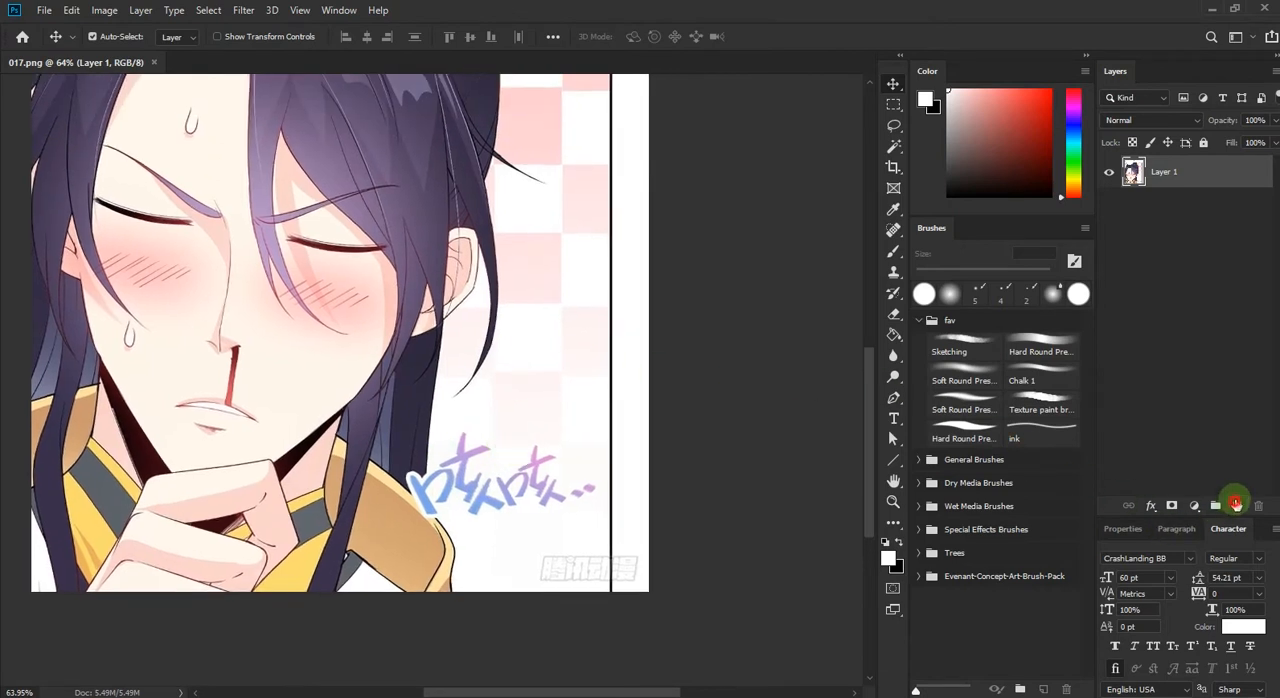
{"action": "left_click", "coordinate": [1236, 504]}
{"action": "key", "text": "ctrl+plus"}
{"action": "key", "text": "ctrl+plus"}
{"action": "key", "text": "ctrl+plus"}
{"action": "left_click", "coordinate": [1037, 350]}
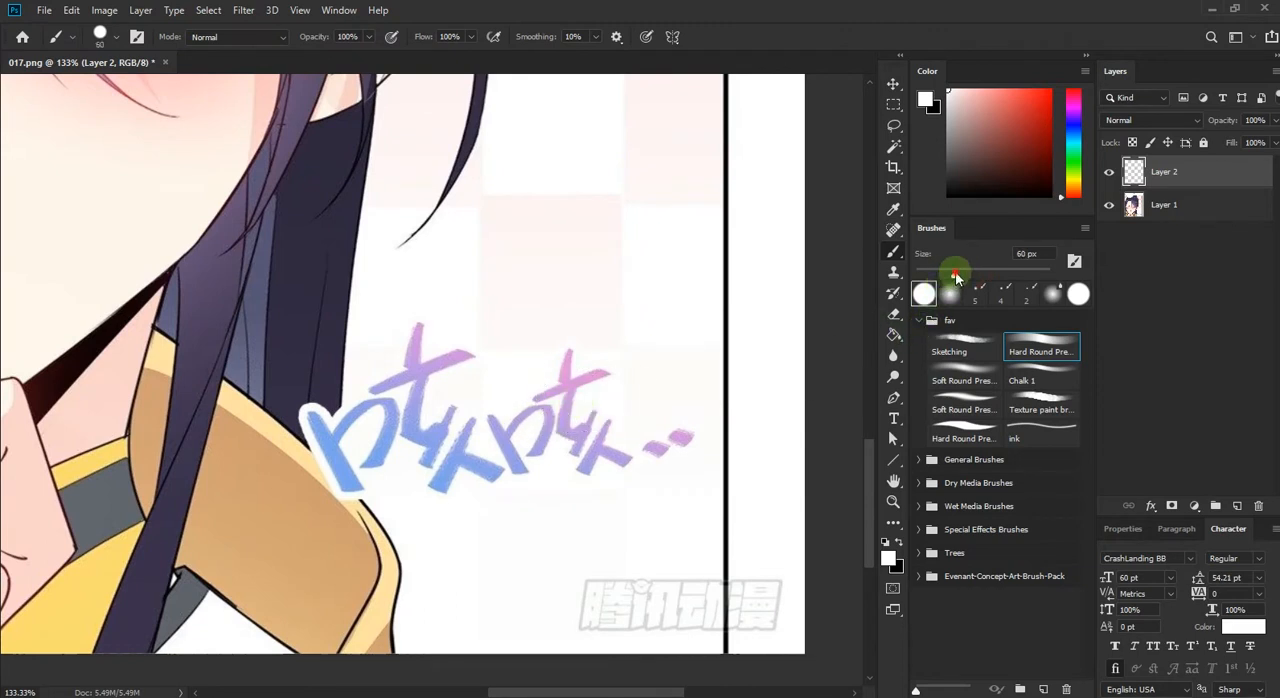
{"action": "left_click_drag", "start_coordinate": [944, 277], "coordinate": [940, 277]}
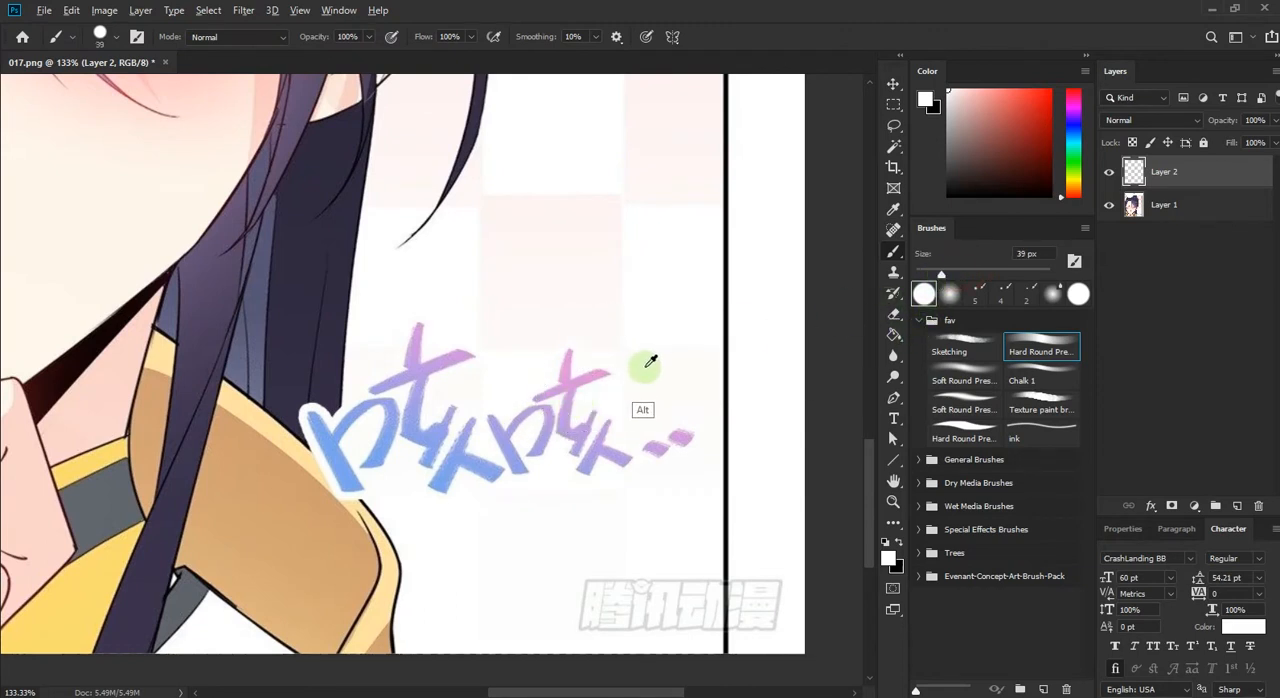
Step: Paint over the blue and purple lettering beside the shoulder with the sampled background colour, up to the hair edge
{"action": "left_click", "coordinate": [645, 366], "text": "alt"}
{"action": "left_click_drag", "start_coordinate": [654, 411], "coordinate": [674, 464]}
{"action": "mouse_move", "coordinate": [620, 390]}
{"action": "left_mouse_down"}
{"action": "mouse_move", "coordinate": [609, 437]}
{"action": "mouse_move", "coordinate": [591, 399]}
{"action": "mouse_move", "coordinate": [560, 384]}
{"action": "mouse_move", "coordinate": [572, 367]}
{"action": "mouse_move", "coordinate": [600, 379]}
{"action": "mouse_move", "coordinate": [539, 406]}
{"action": "mouse_move", "coordinate": [516, 477]}
{"action": "mouse_move", "coordinate": [465, 500]}
{"action": "mouse_move", "coordinate": [414, 324]}
{"action": "mouse_move", "coordinate": [376, 459]}
{"action": "mouse_move", "coordinate": [404, 483]}
{"action": "mouse_move", "coordinate": [452, 479]}
{"action": "mouse_move", "coordinate": [467, 398]}
{"action": "left_mouse_up"}
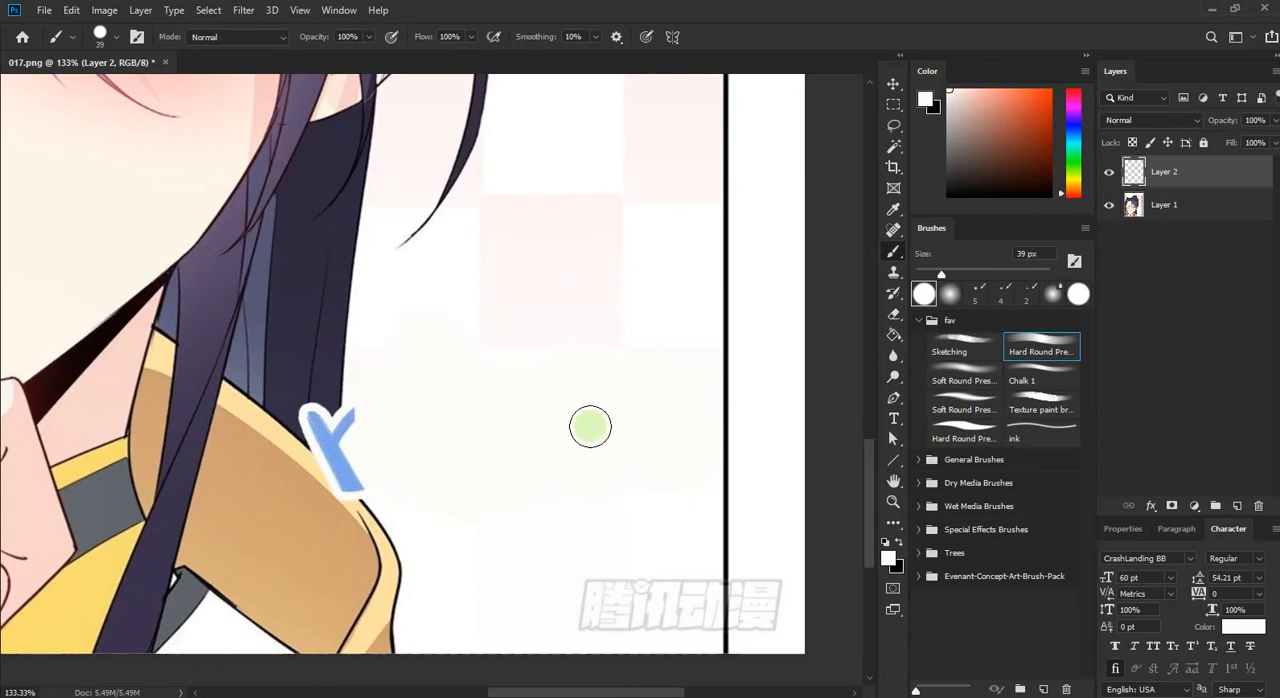
{"action": "left_click_drag", "start_coordinate": [373, 393], "coordinate": [371, 401]}
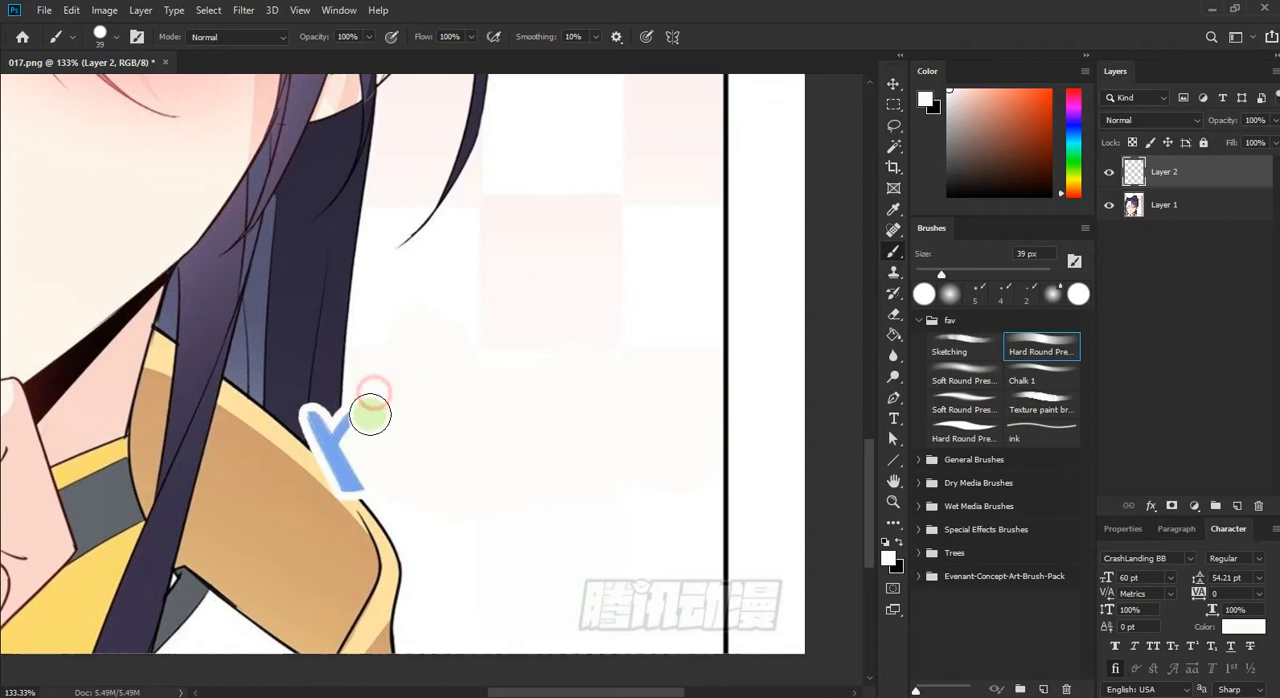
{"action": "key", "text": "v"}
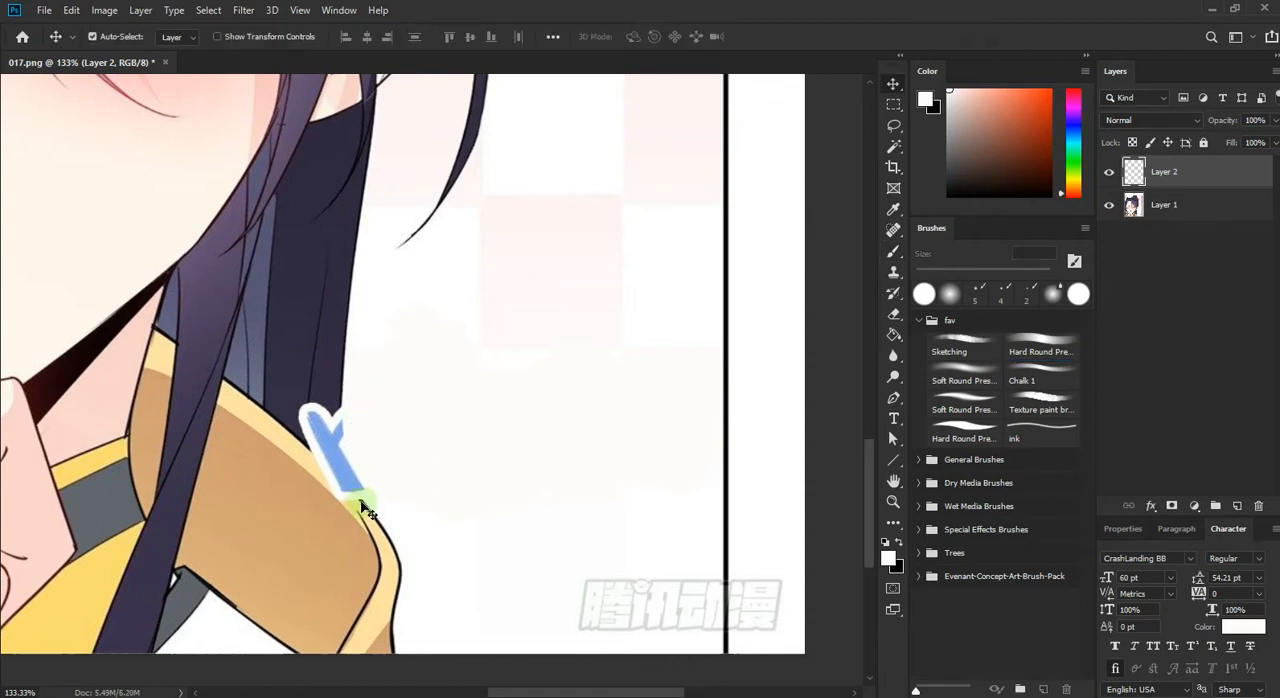
Step: Add a top layer named stroke and choose the ink brush with black as the foreground colour
{"action": "left_click", "coordinate": [1237, 508]}
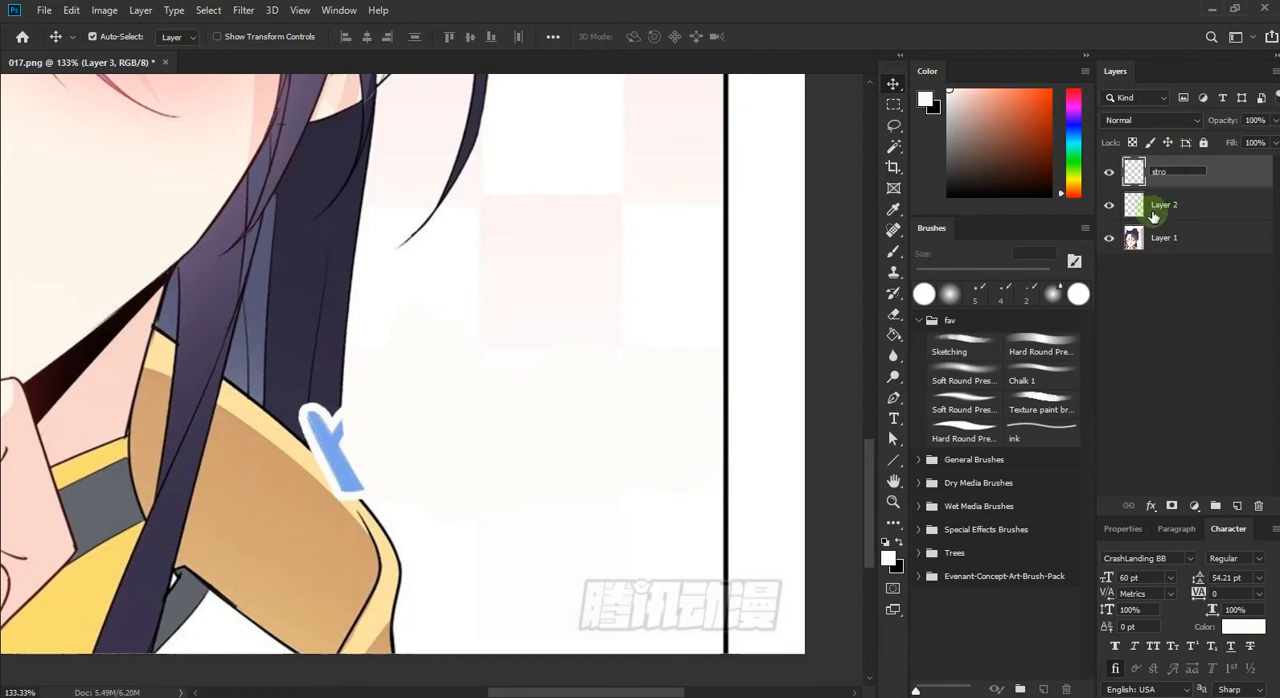
{"action": "left_click", "coordinate": [1177, 181]}
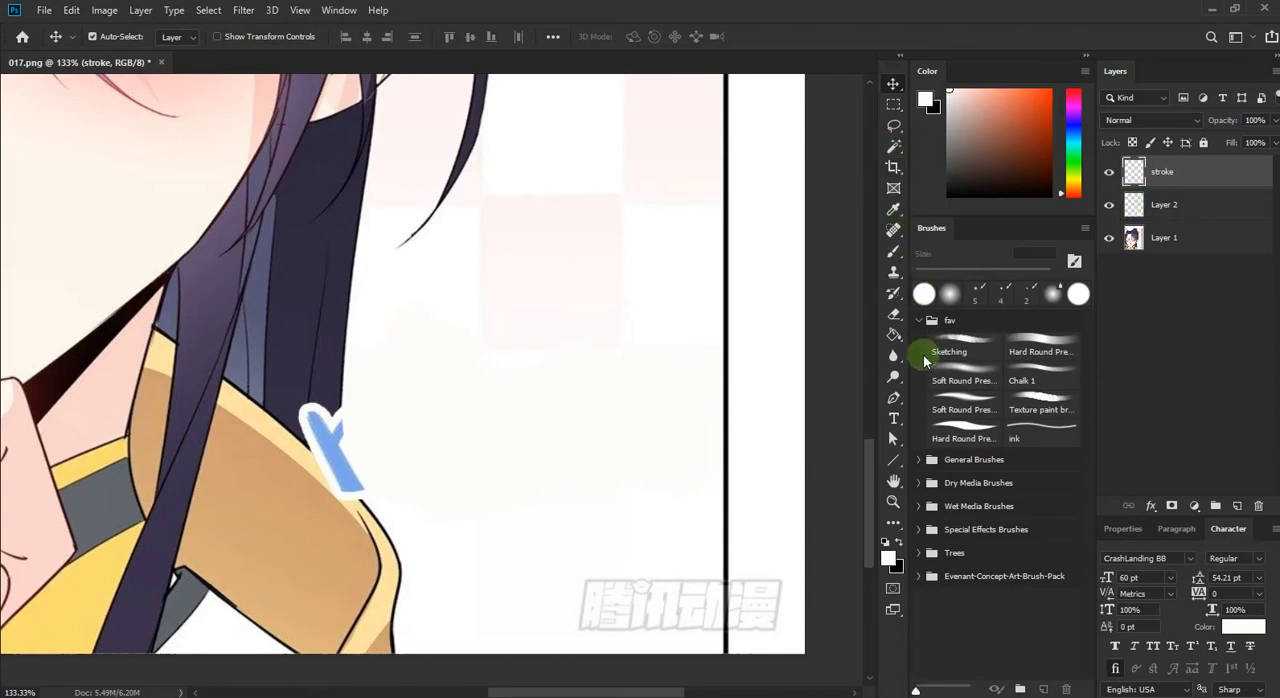
{"action": "left_click", "coordinate": [1037, 437]}
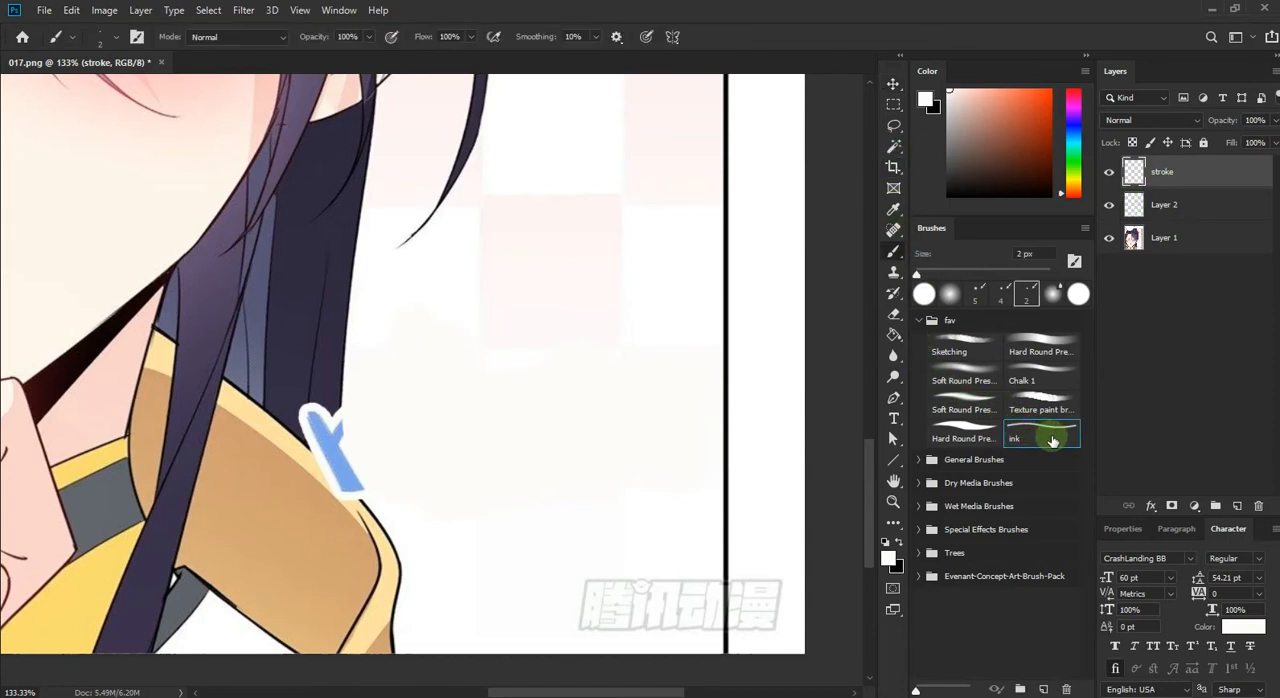
{"action": "key", "text": "x"}
{"action": "mouse_move", "coordinate": [591, 293]}
{"action": "left_mouse_down"}
{"action": "mouse_move", "coordinate": [552, 321]}
{"action": "mouse_move", "coordinate": [612, 384]}
{"action": "mouse_move", "coordinate": [629, 458]}
{"action": "mouse_move", "coordinate": [590, 566]}
{"action": "left_mouse_up"}
{"action": "key", "text": "ctrl+z"}
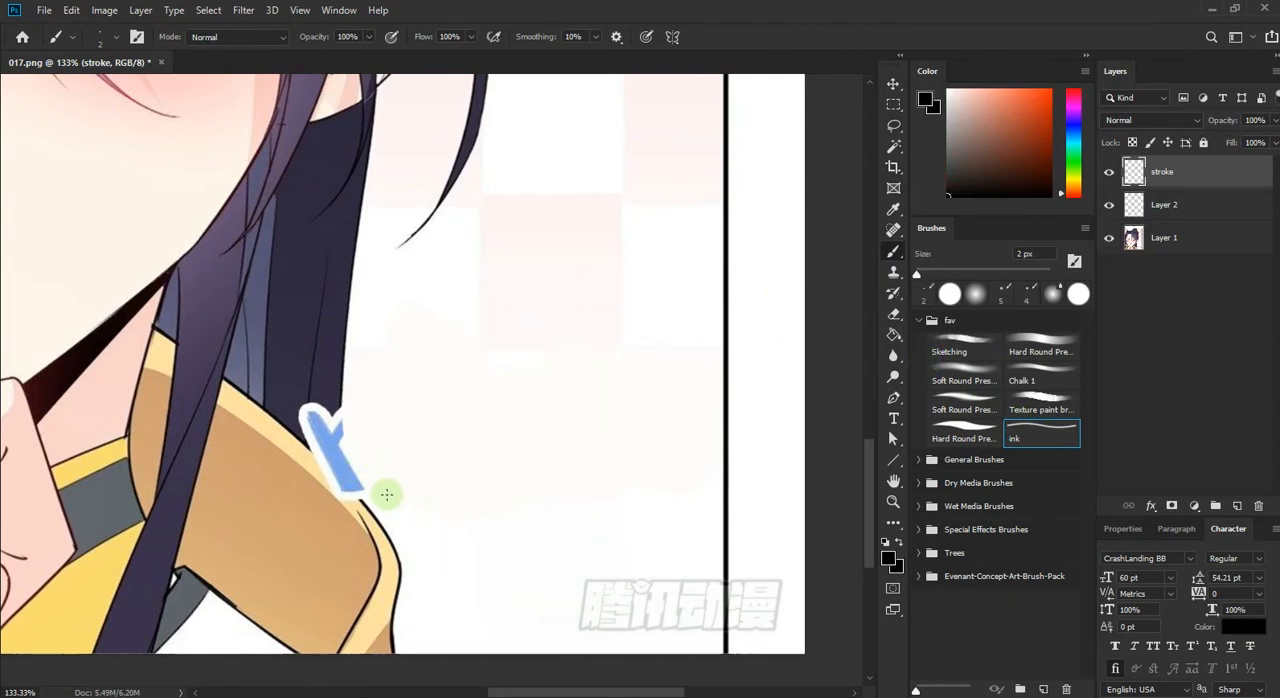
{"action": "left_click_drag", "start_coordinate": [378, 498], "coordinate": [406, 542]}
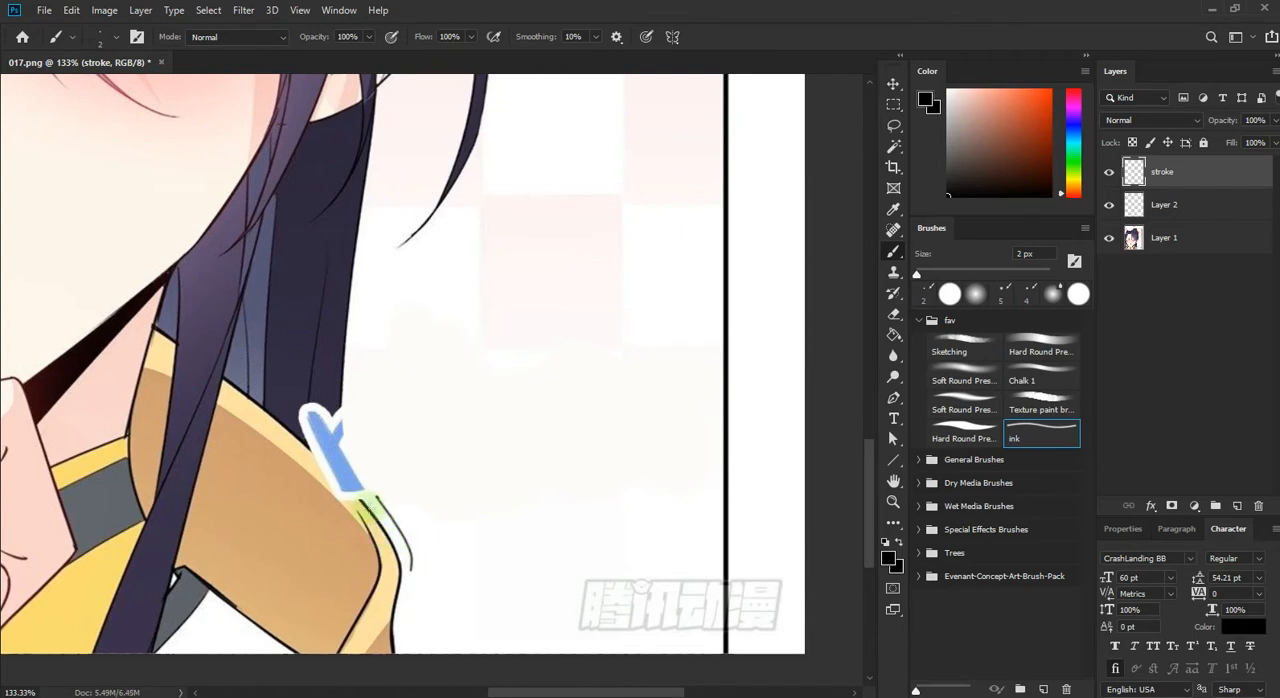
{"action": "key", "text": "ctrl+z"}
Step: Set the ink brush size to 3 px, testing it with freehand outline strokes beside the shoulder
{"action": "key", "text": "bracketright"}
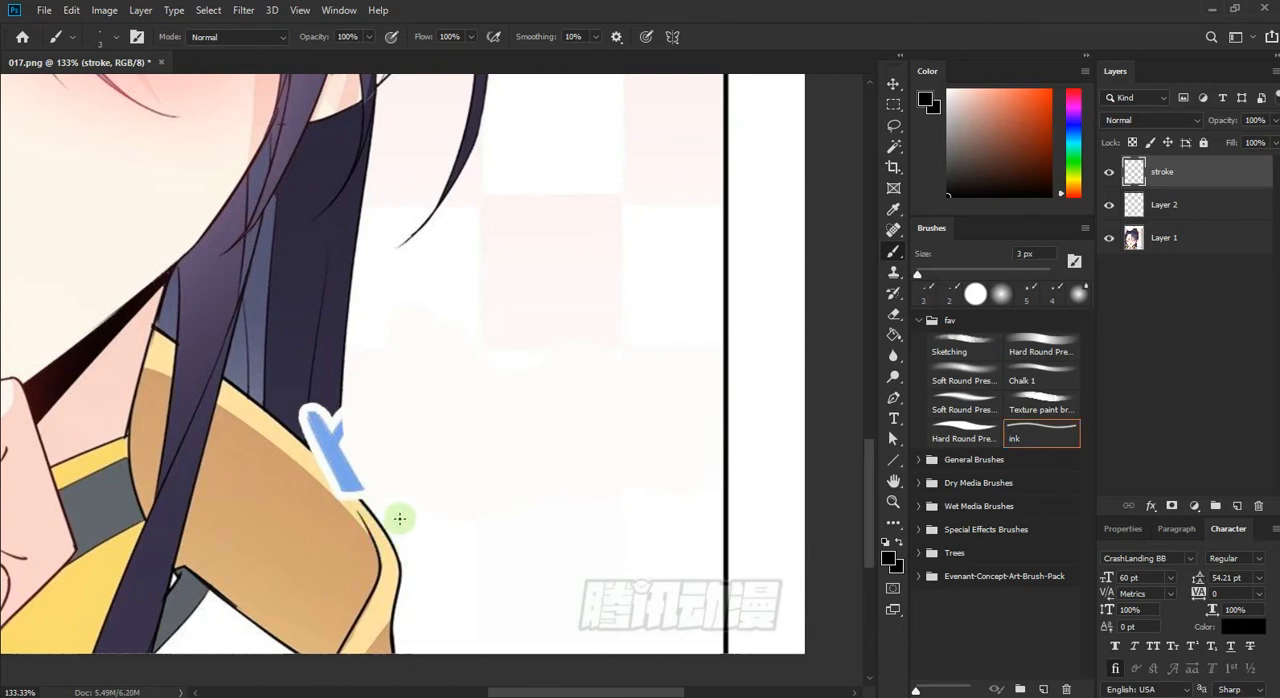
{"action": "left_click_drag", "start_coordinate": [392, 485], "coordinate": [432, 557]}
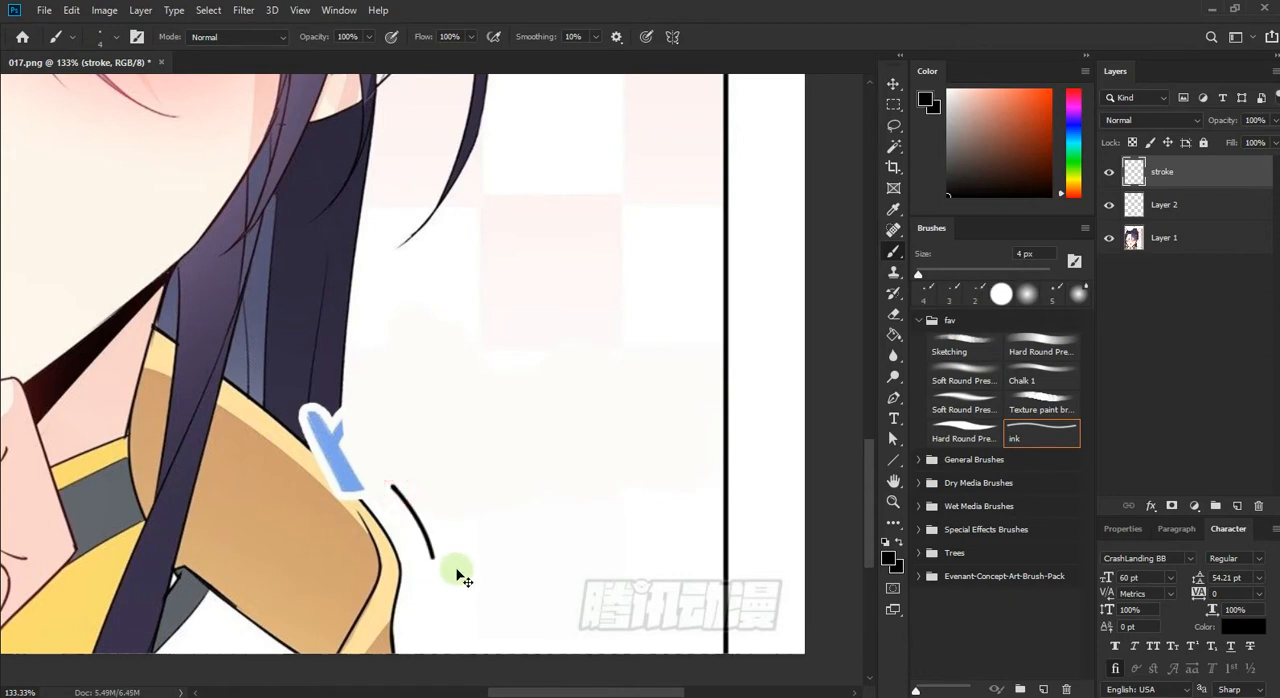
{"action": "key", "text": "ctrl+z"}
{"action": "key", "text": "bracketleft"}
{"action": "left_click_drag", "start_coordinate": [395, 496], "coordinate": [433, 575]}
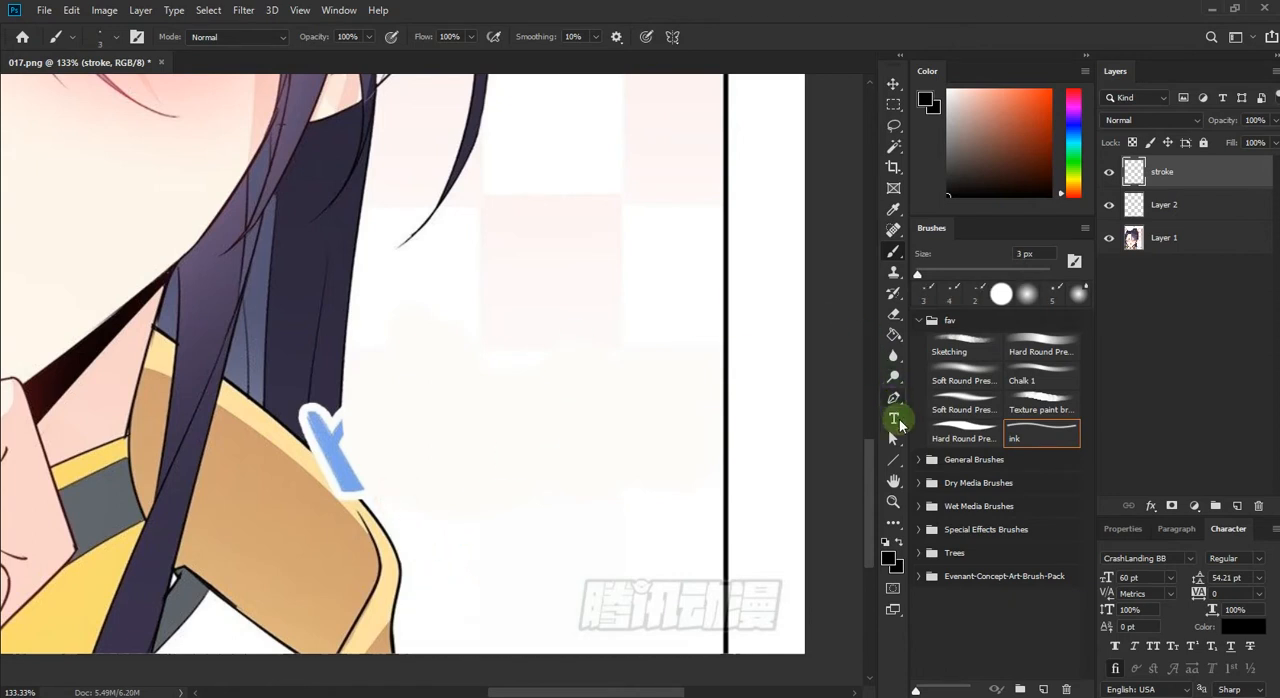
Step: Draw a curved Pen path along the shoulder edge, bridging the outline hidden by the remaining lettering
{"action": "left_click", "coordinate": [893, 397]}
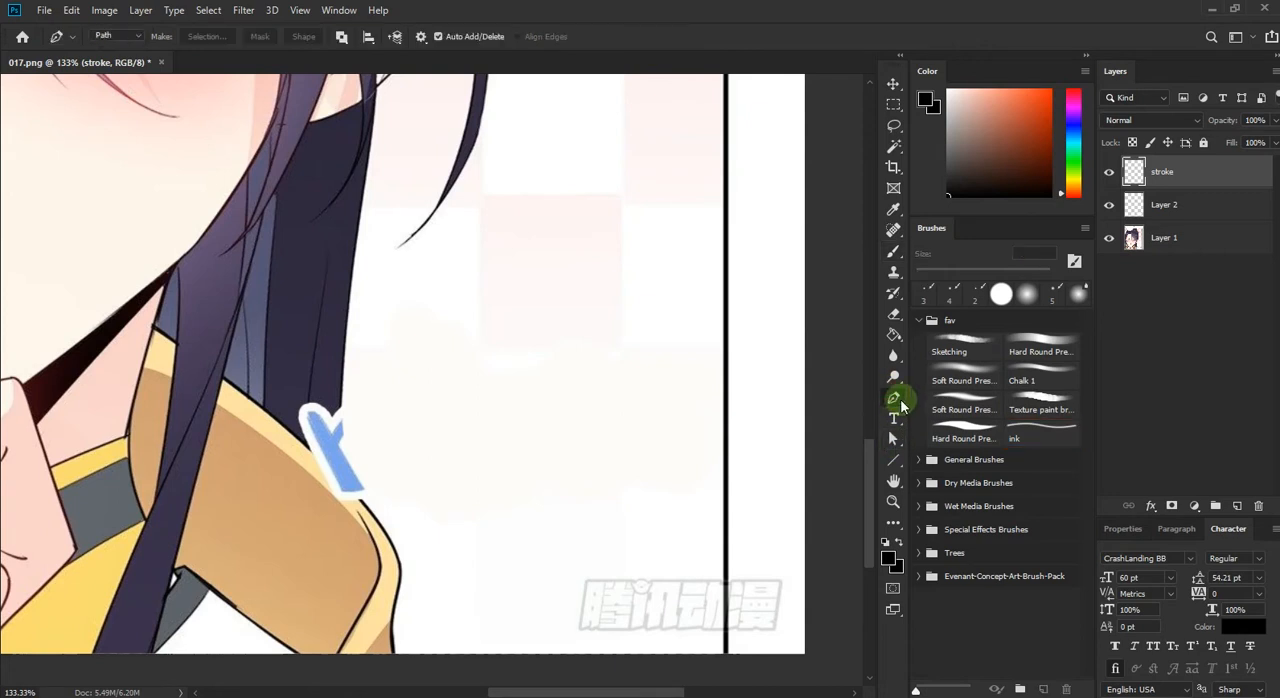
{"action": "scroll", "coordinate": [334, 476], "scroll_direction": "up", "scroll_amount": 6}
{"action": "left_click_drag", "start_coordinate": [319, 538], "coordinate": [321, 478]}
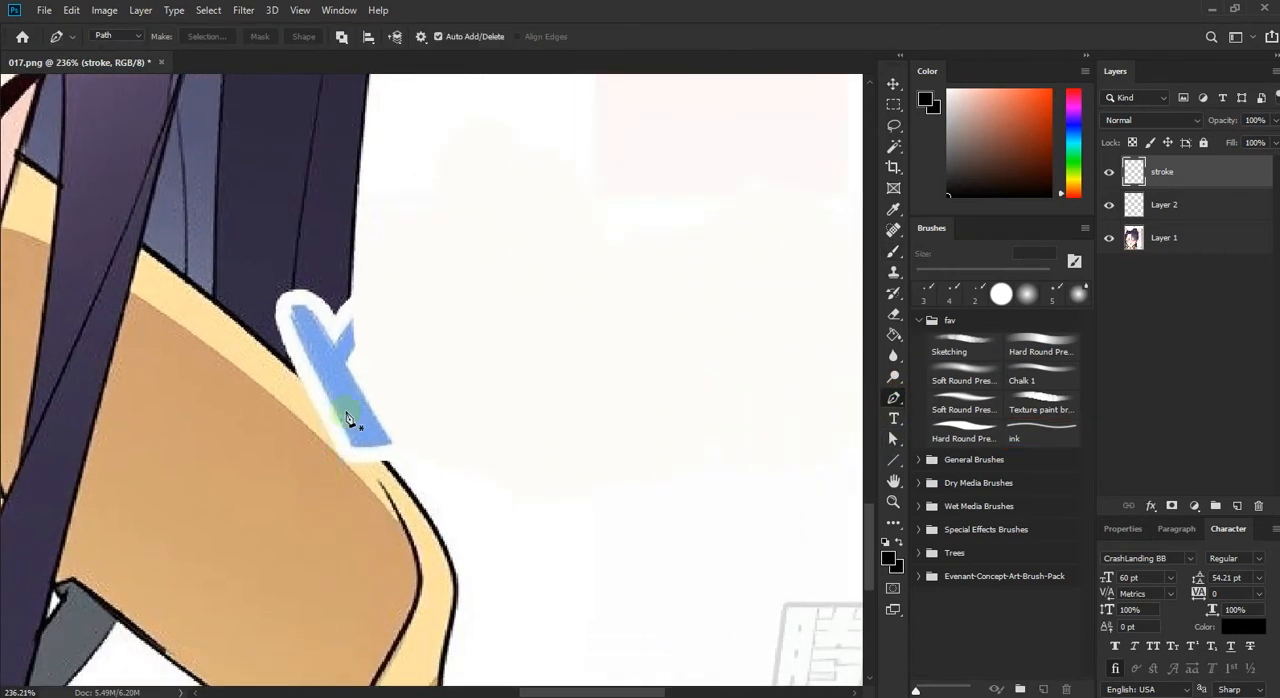
{"action": "left_click", "coordinate": [271, 352]}
{"action": "left_click_drag", "start_coordinate": [423, 508], "coordinate": [431, 535]}
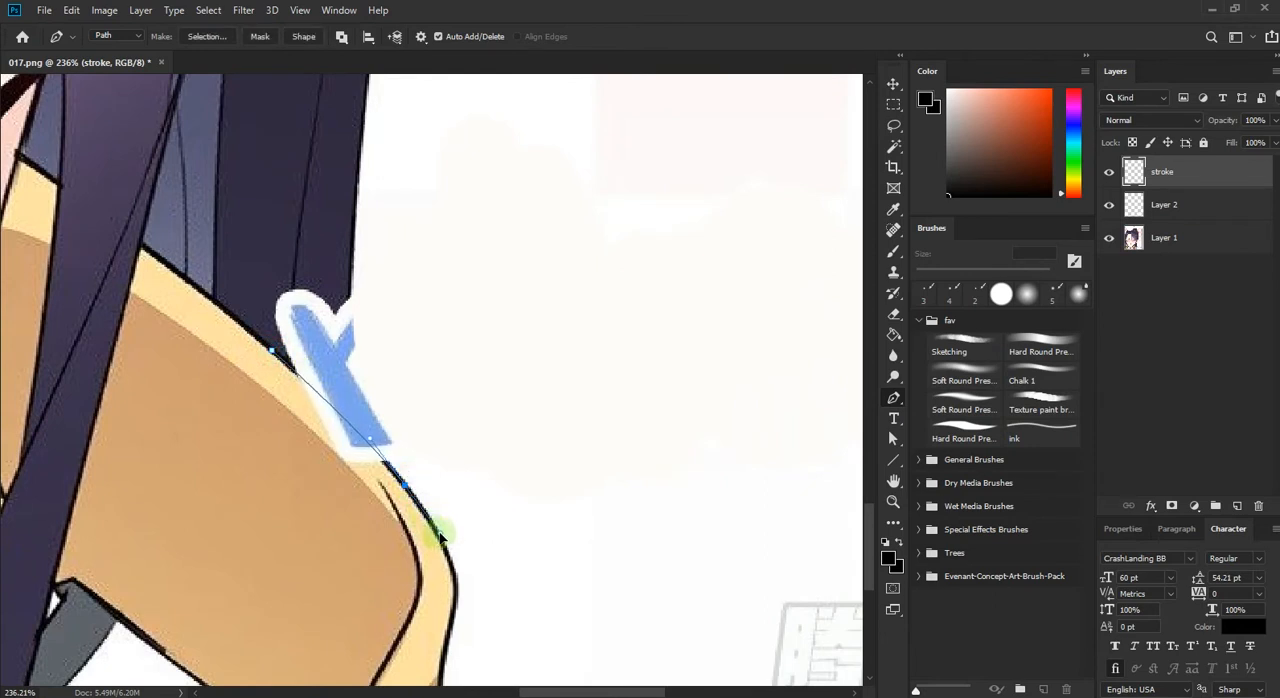
Step: Stroke the shoulder path with the Brush tool on the stroke layer
{"action": "right_click", "coordinate": [417, 402]}
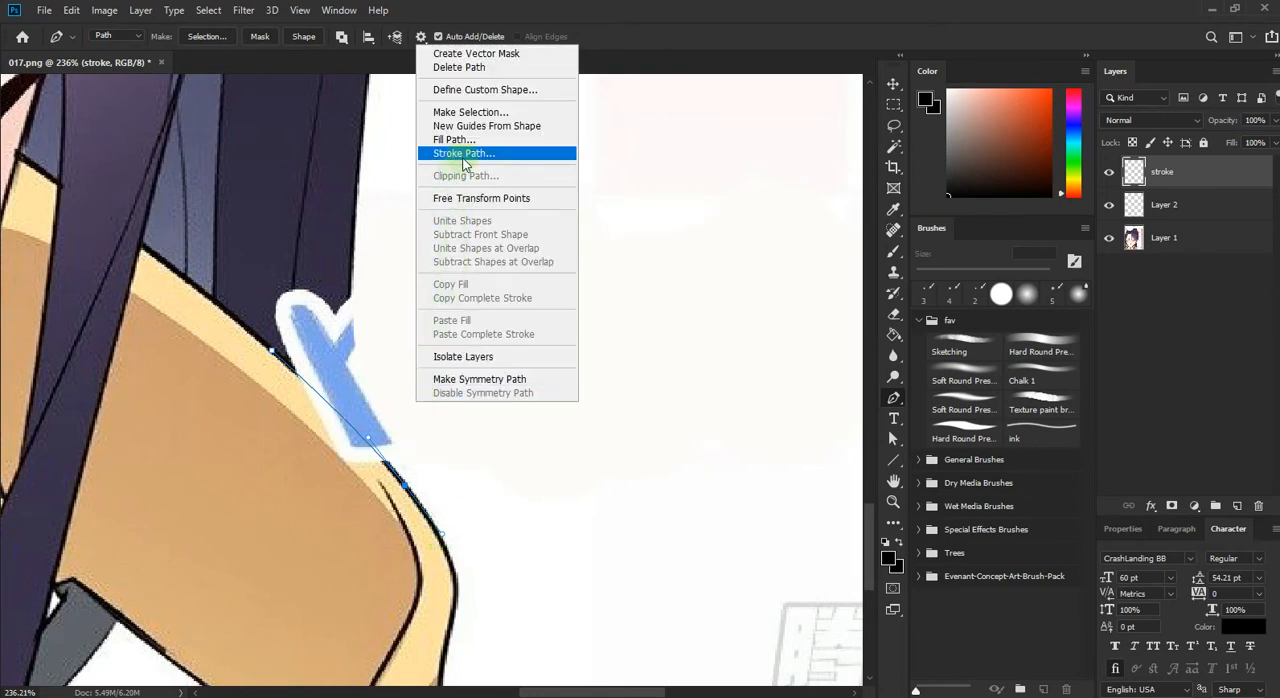
{"action": "left_click", "coordinate": [470, 153]}
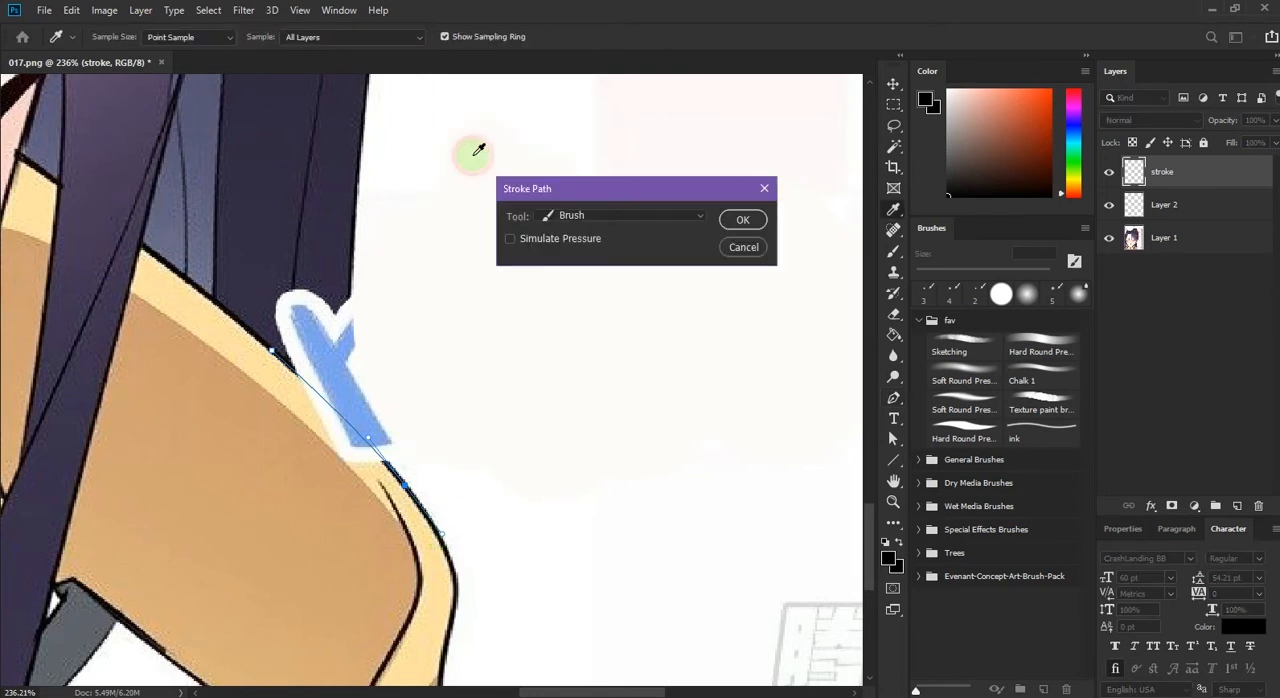
{"action": "left_click", "coordinate": [583, 221]}
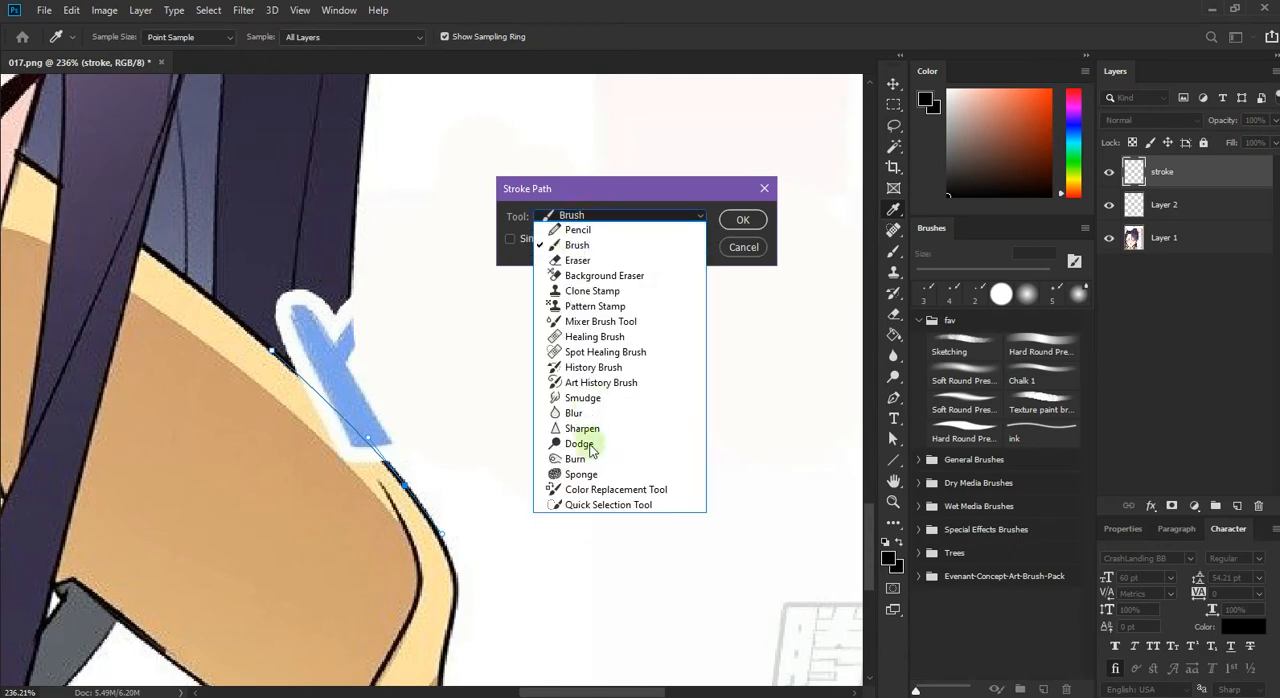
{"action": "left_click", "coordinate": [576, 250]}
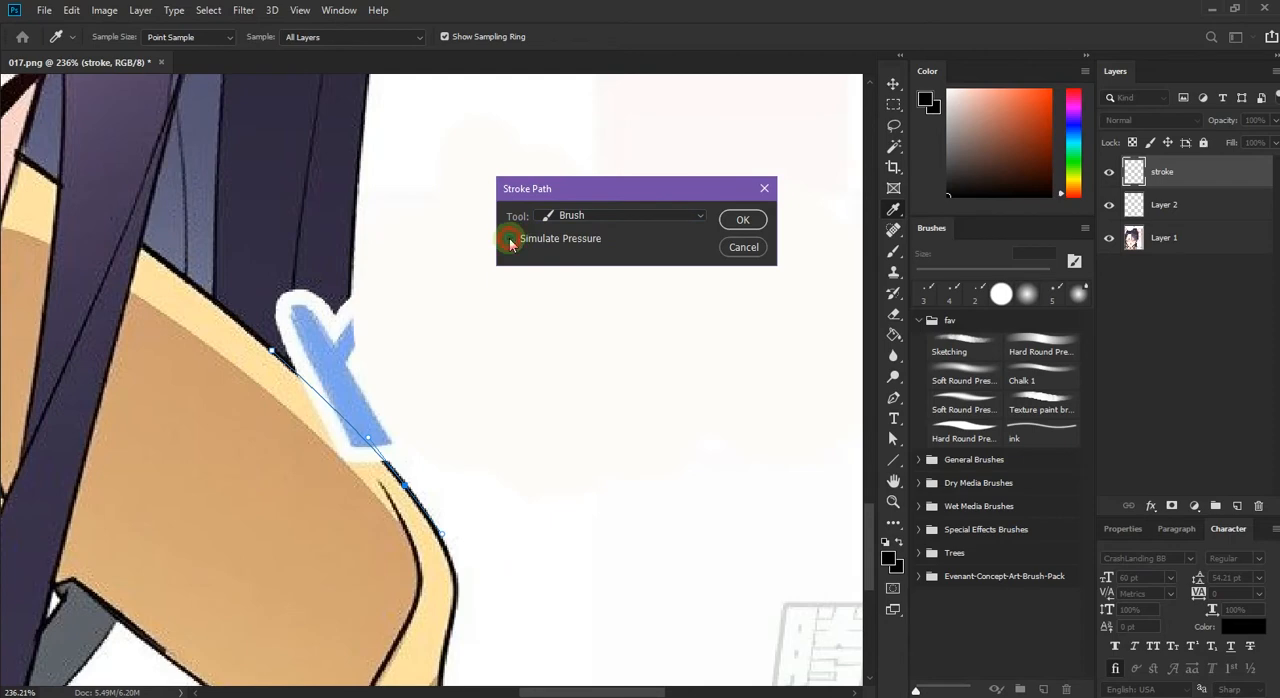
{"action": "left_click", "coordinate": [743, 220]}
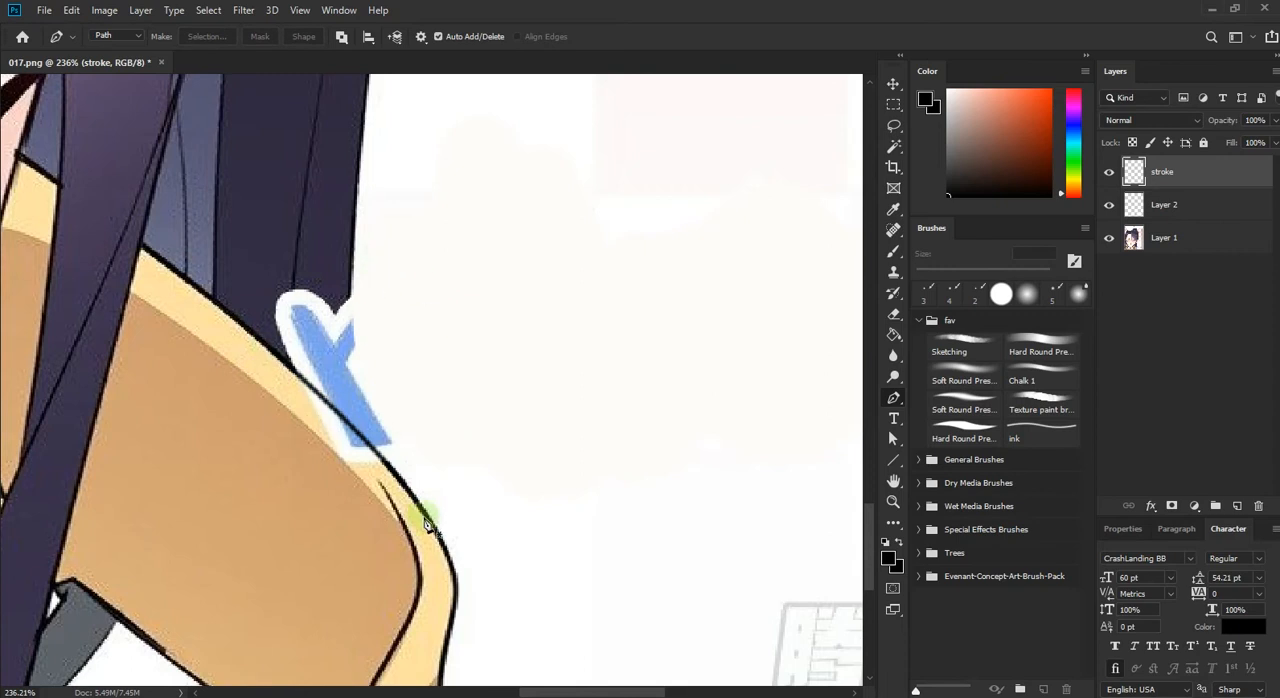
Step: Draw a Pen path continuing the hair's outer edge down to the shoulder line and stroke it with the brush
{"action": "left_click", "coordinate": [352, 245]}
{"action": "left_click_drag", "start_coordinate": [353, 430], "coordinate": [363, 506]}
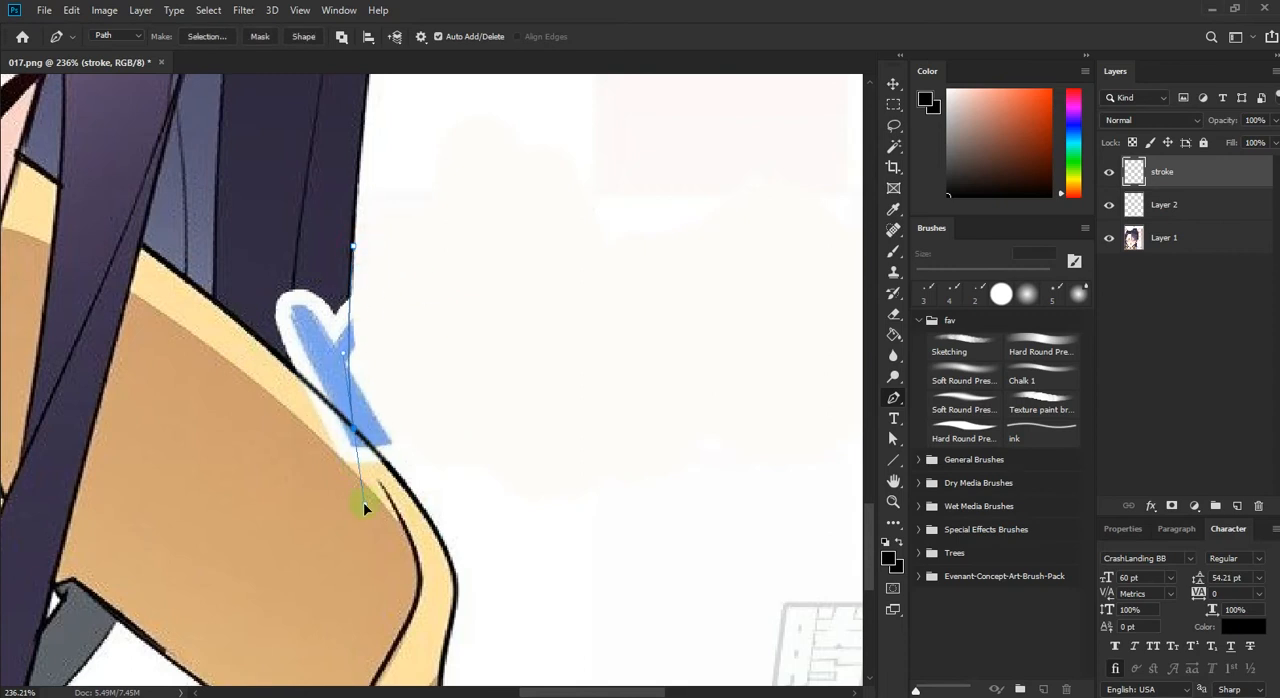
{"action": "right_click", "coordinate": [380, 364]}
{"action": "left_click", "coordinate": [470, 116]}
{"action": "left_click", "coordinate": [743, 220]}
Step: Set the ink brush to 2 px and stroke a Pen path continuing the inner hair line down to the shoulder
{"action": "left_click_drag", "start_coordinate": [364, 352], "coordinate": [414, 402]}
{"action": "key", "text": "b"}
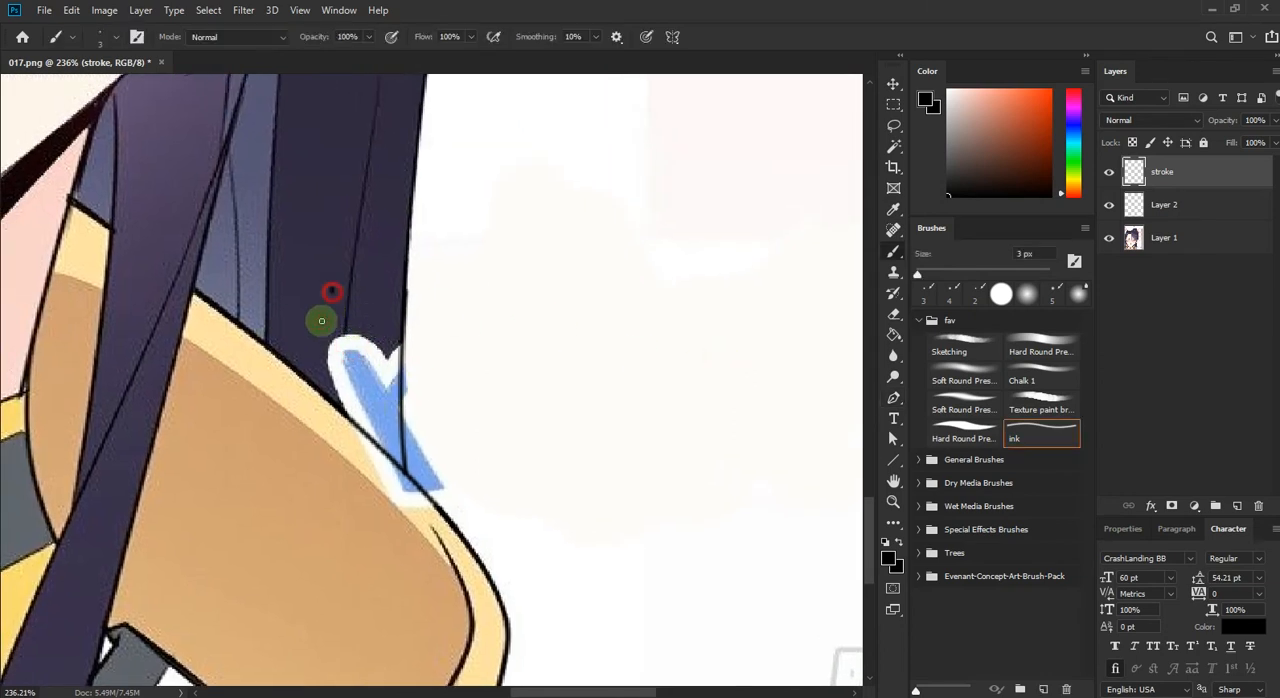
{"action": "key", "text": "bracketleft"}
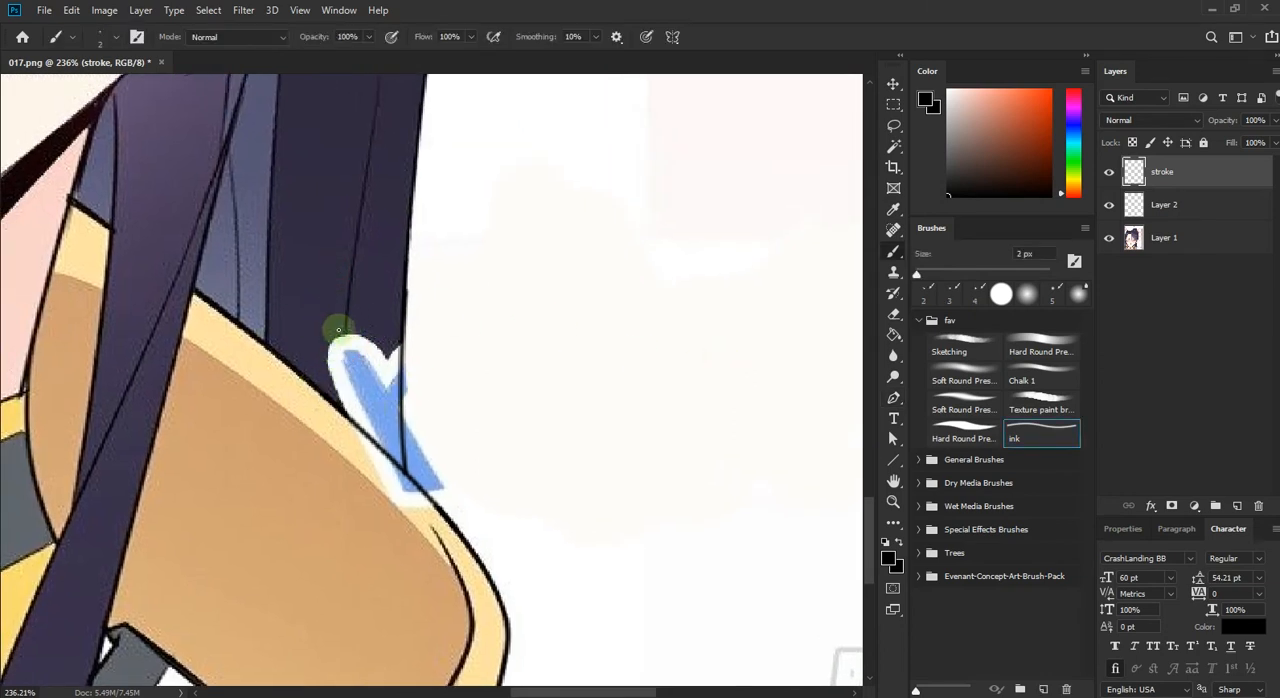
{"action": "left_click", "coordinate": [895, 408]}
{"action": "left_click", "coordinate": [348, 310]}
{"action": "left_click", "coordinate": [339, 467]}
{"action": "right_click", "coordinate": [339, 467]}
{"action": "left_click", "coordinate": [406, 134]}
{"action": "left_click", "coordinate": [743, 217]}
{"action": "key", "text": "Return"}
Step: On Layer 2, paint over the lettering inside the hair strand with the sampled dark hair color, using the 13 px Hard Round brush
{"action": "left_click_drag", "start_coordinate": [396, 336], "coordinate": [455, 363]}
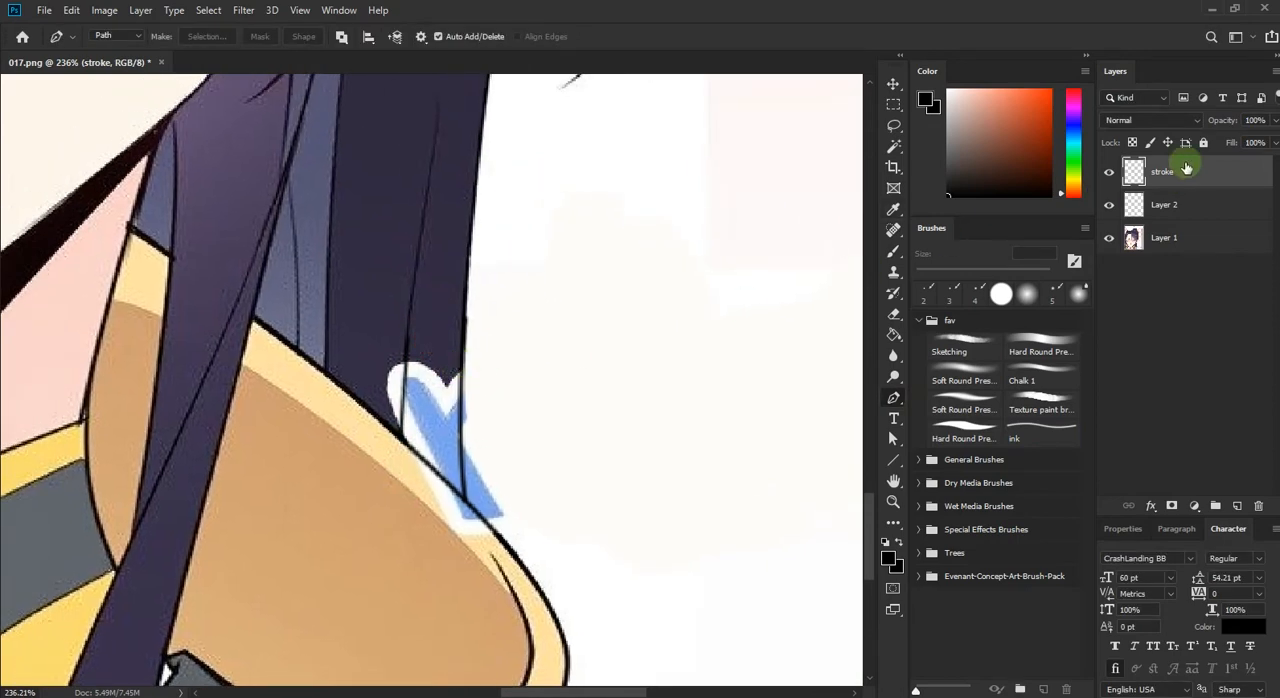
{"action": "left_click", "coordinate": [1108, 172]}
{"action": "left_click", "coordinate": [1108, 172]}
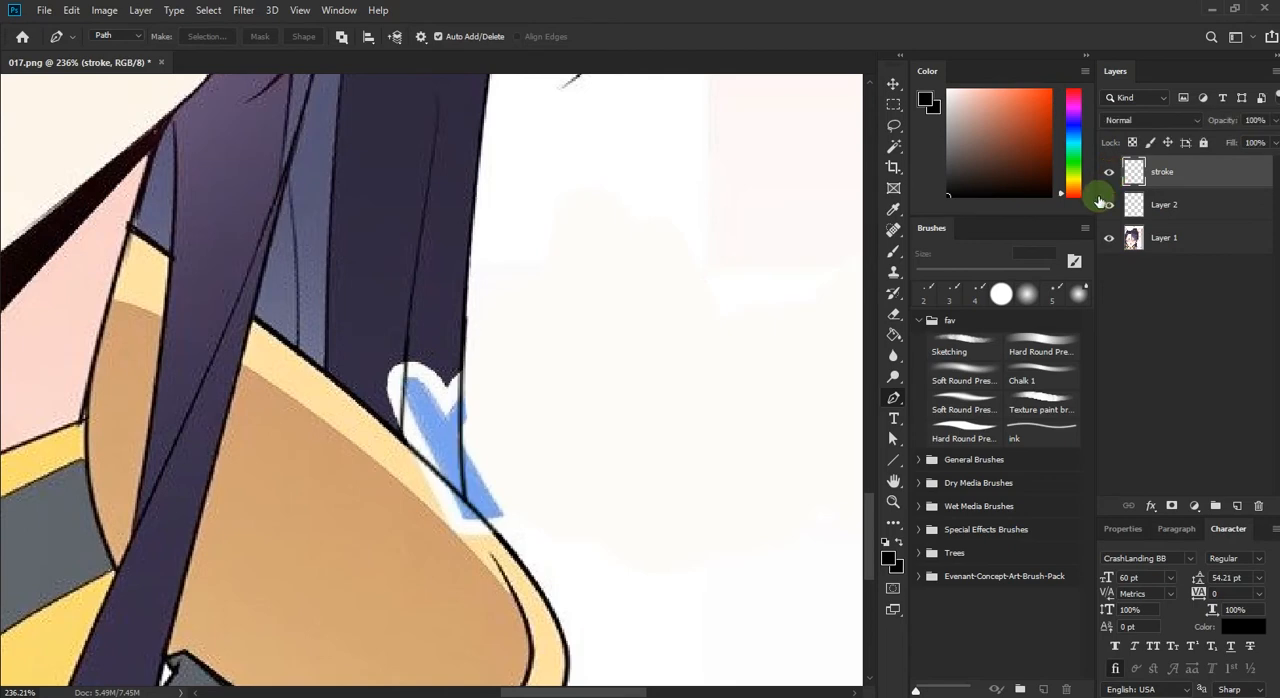
{"action": "left_click", "coordinate": [1148, 204]}
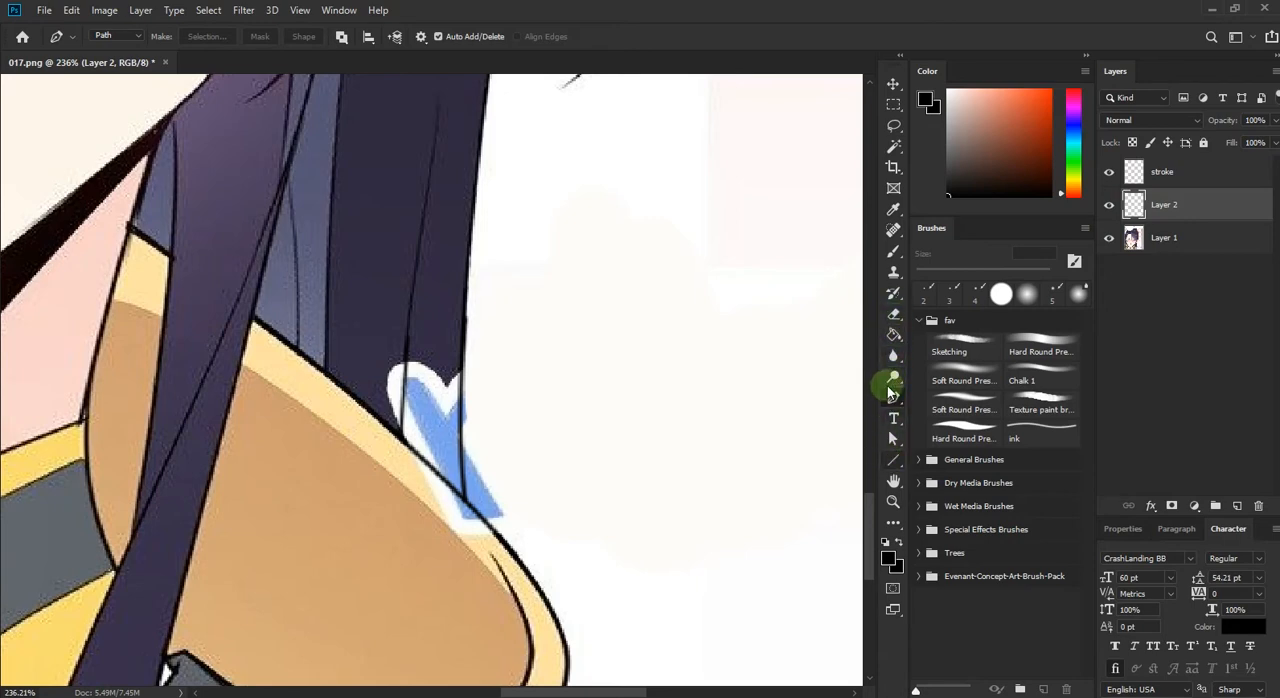
{"action": "left_click", "coordinate": [893, 250]}
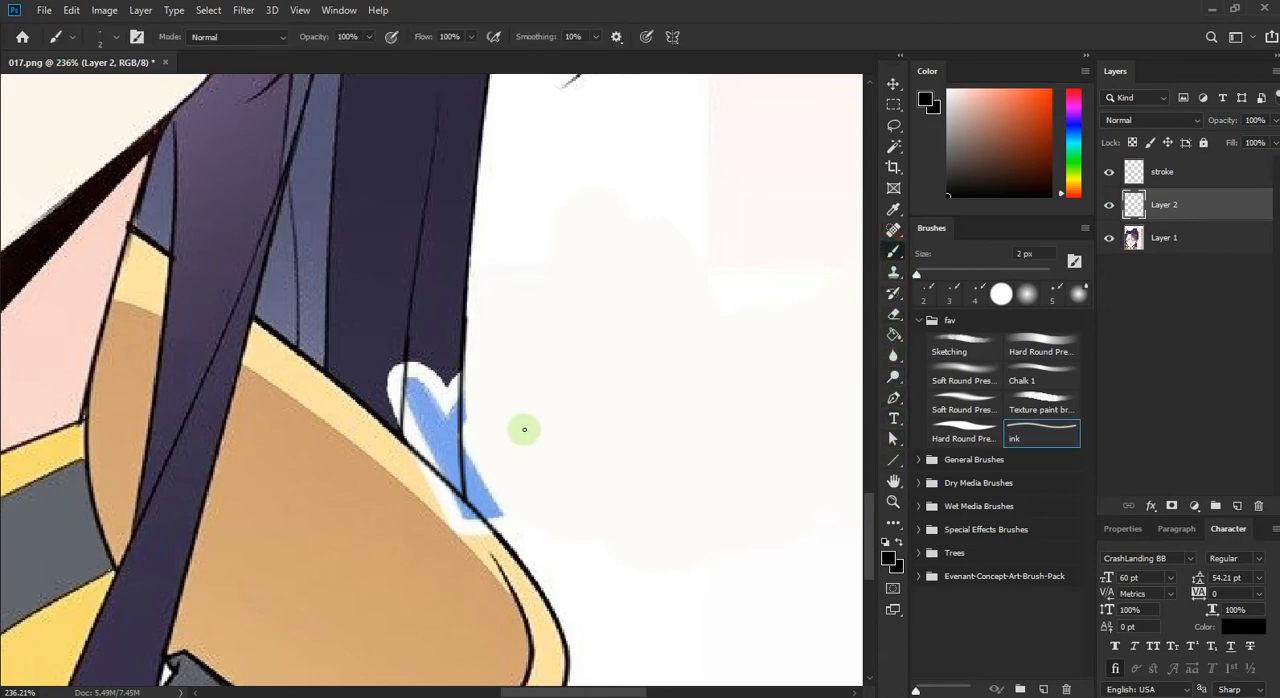
{"action": "left_click", "coordinate": [1020, 340]}
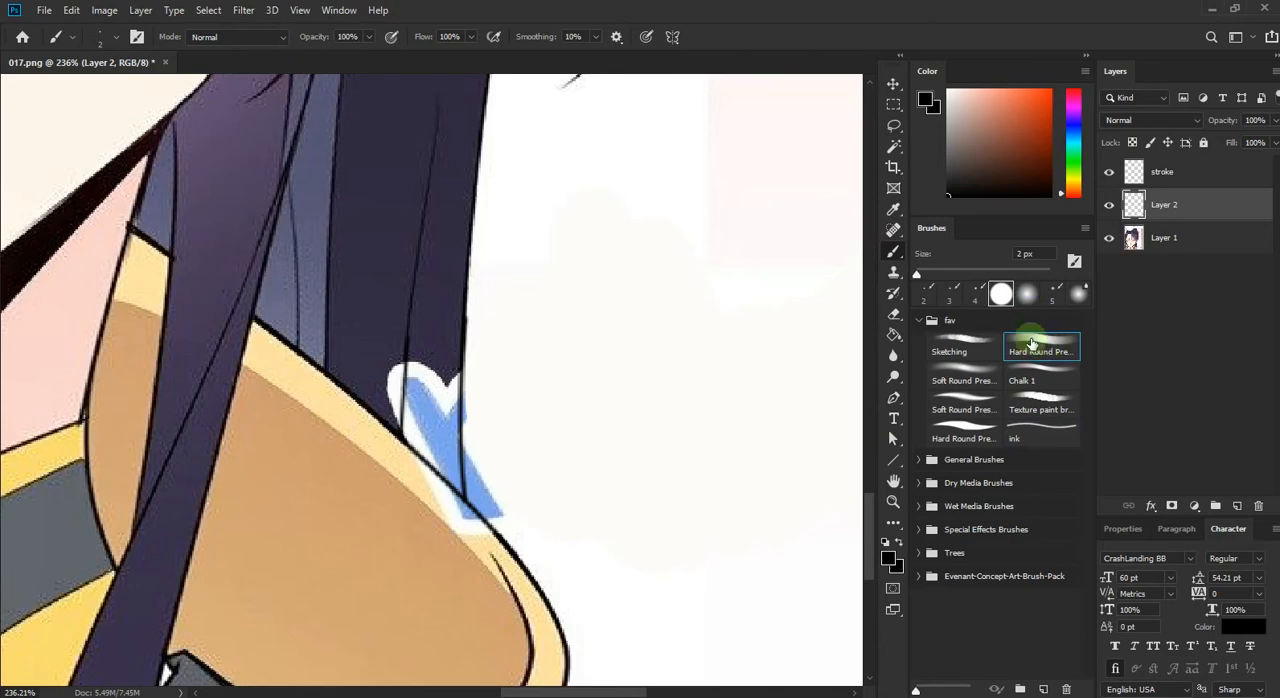
{"action": "left_click_drag", "start_coordinate": [912, 272], "coordinate": [923, 272]}
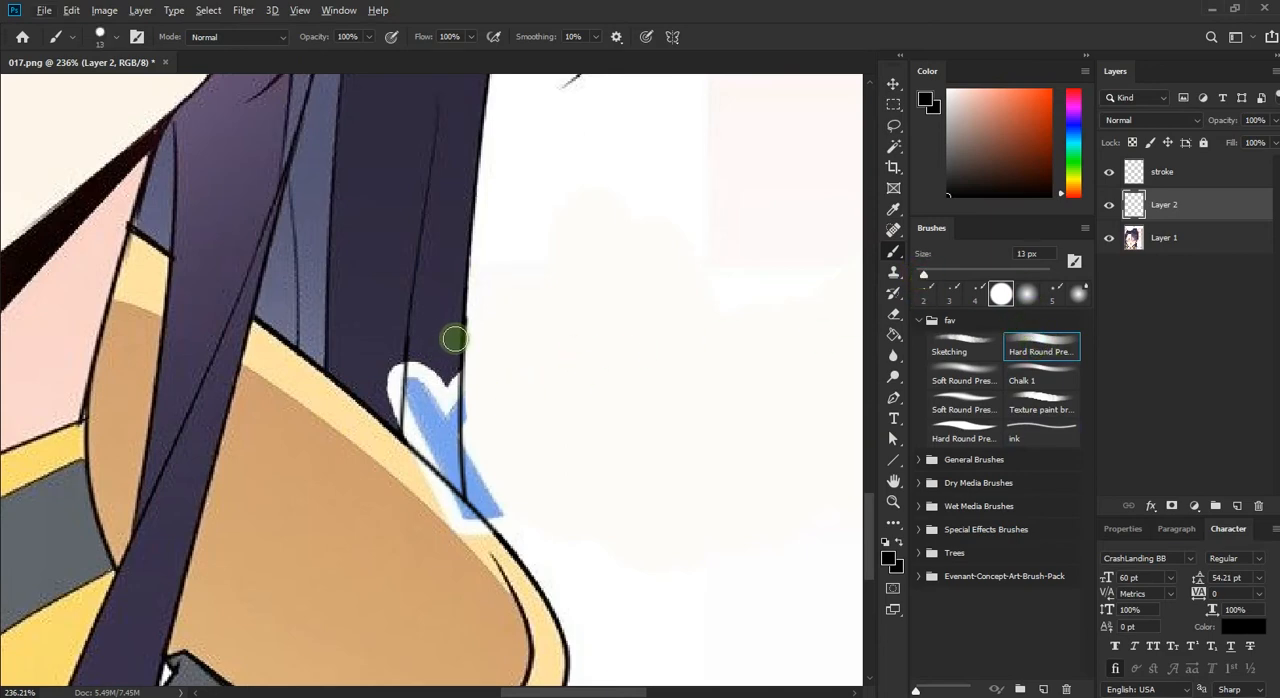
{"action": "left_click", "coordinate": [434, 335], "text": "alt"}
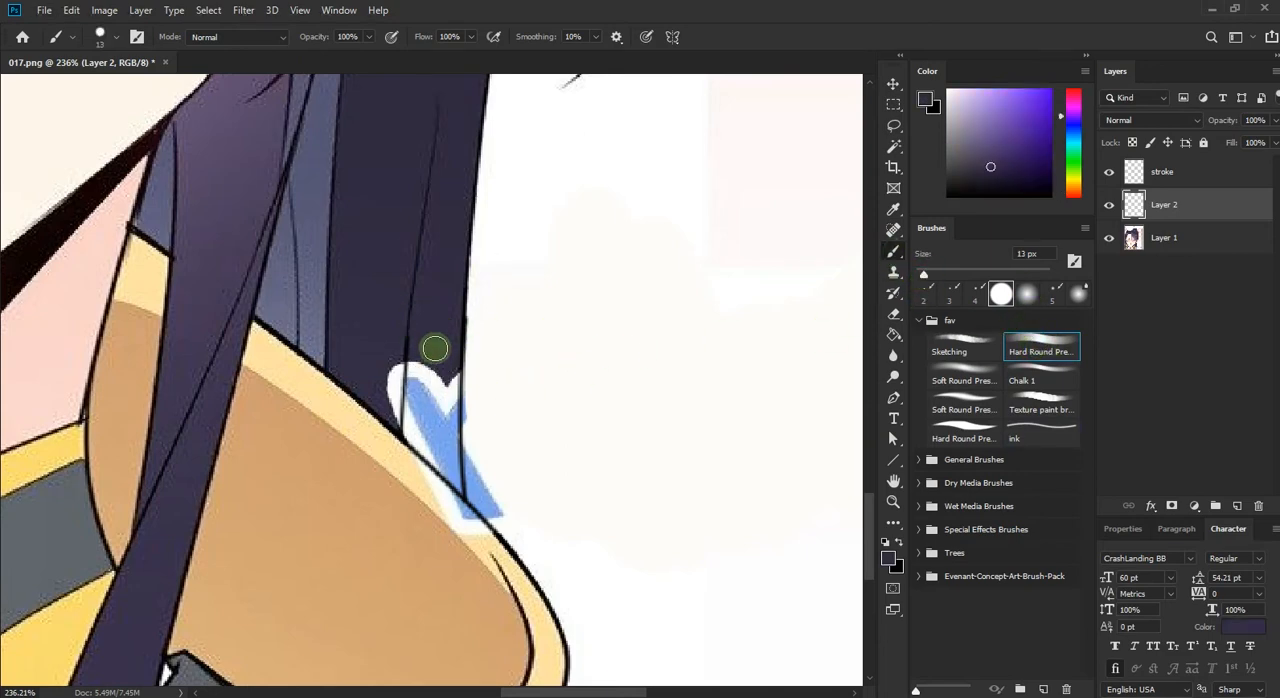
{"action": "mouse_move", "coordinate": [434, 348]}
{"action": "left_mouse_down"}
{"action": "mouse_move", "coordinate": [449, 466]}
{"action": "mouse_move", "coordinate": [424, 451]}
{"action": "mouse_move", "coordinate": [406, 414]}
{"action": "mouse_move", "coordinate": [414, 400]}
{"action": "left_mouse_up"}
Step: Cover the lettering beside the hair with sampled white and repaint the shoulder's pale yellow trim with a 7 px brush
{"action": "left_click", "coordinate": [500, 414], "text": "alt"}
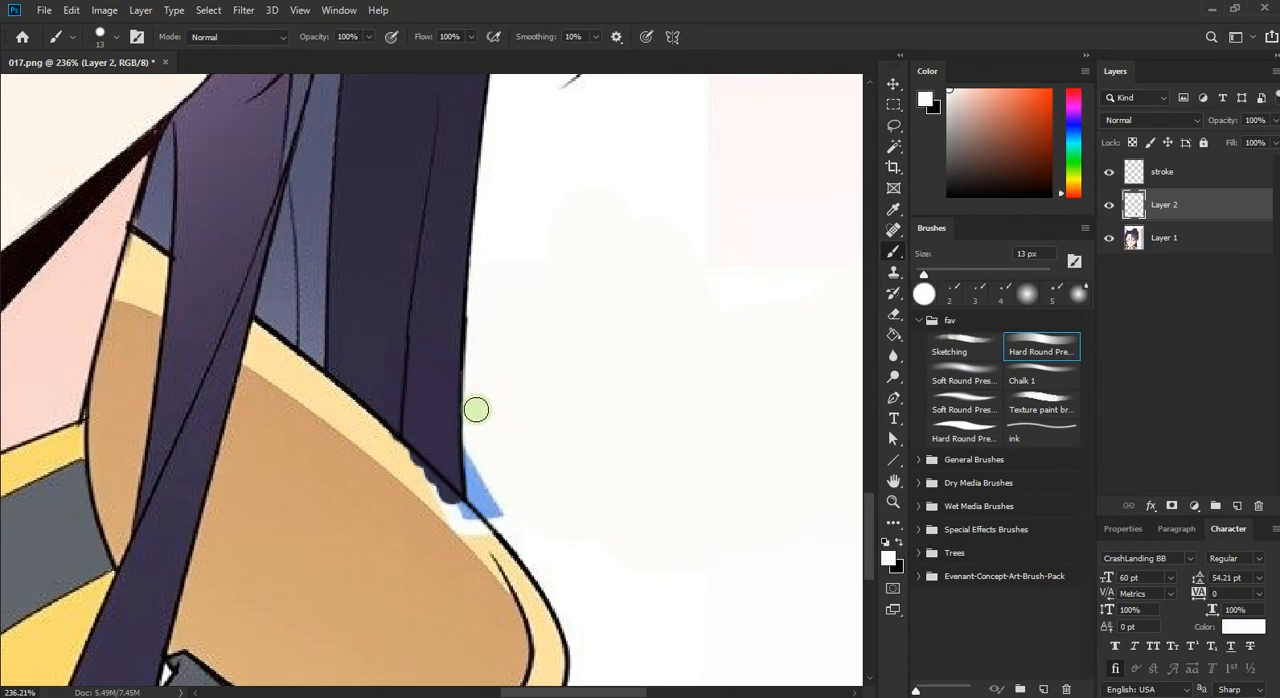
{"action": "left_click_drag", "start_coordinate": [477, 452], "coordinate": [486, 506]}
{"action": "left_click", "coordinate": [366, 426], "text": "alt"}
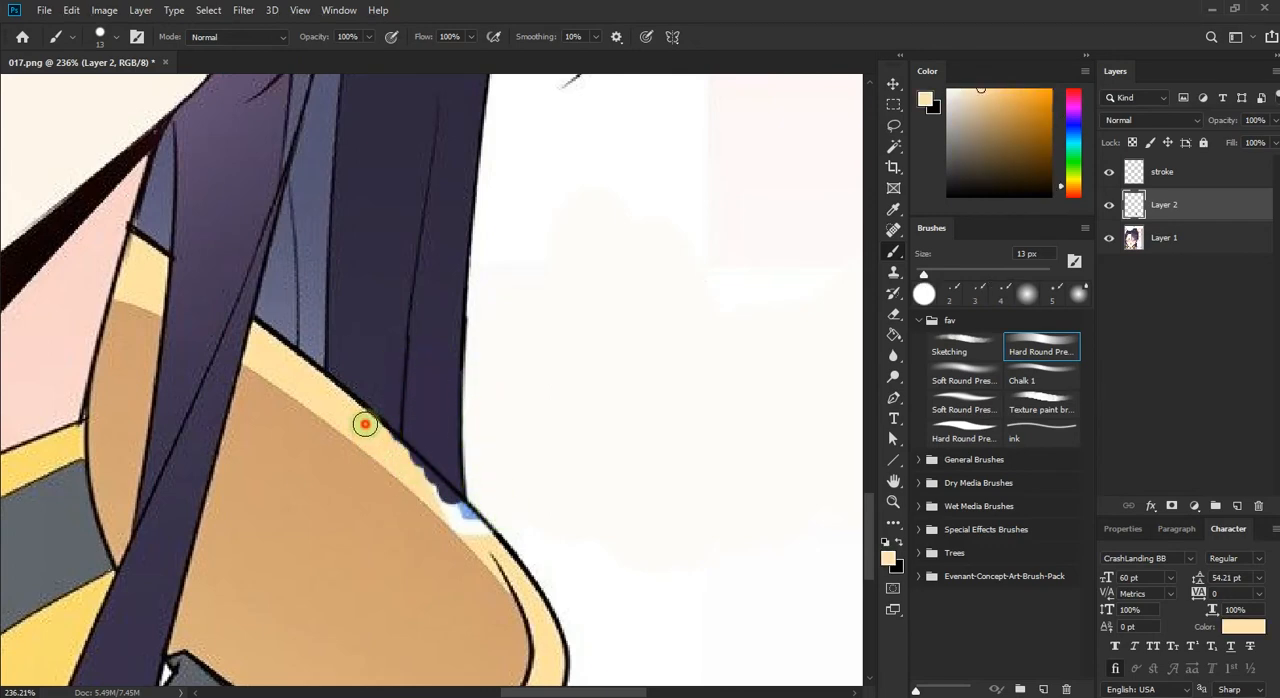
{"action": "key", "text": "bracketleft"}
{"action": "key", "text": "bracketleft"}
{"action": "key", "text": "bracketleft"}
{"action": "key", "text": "bracketleft"}
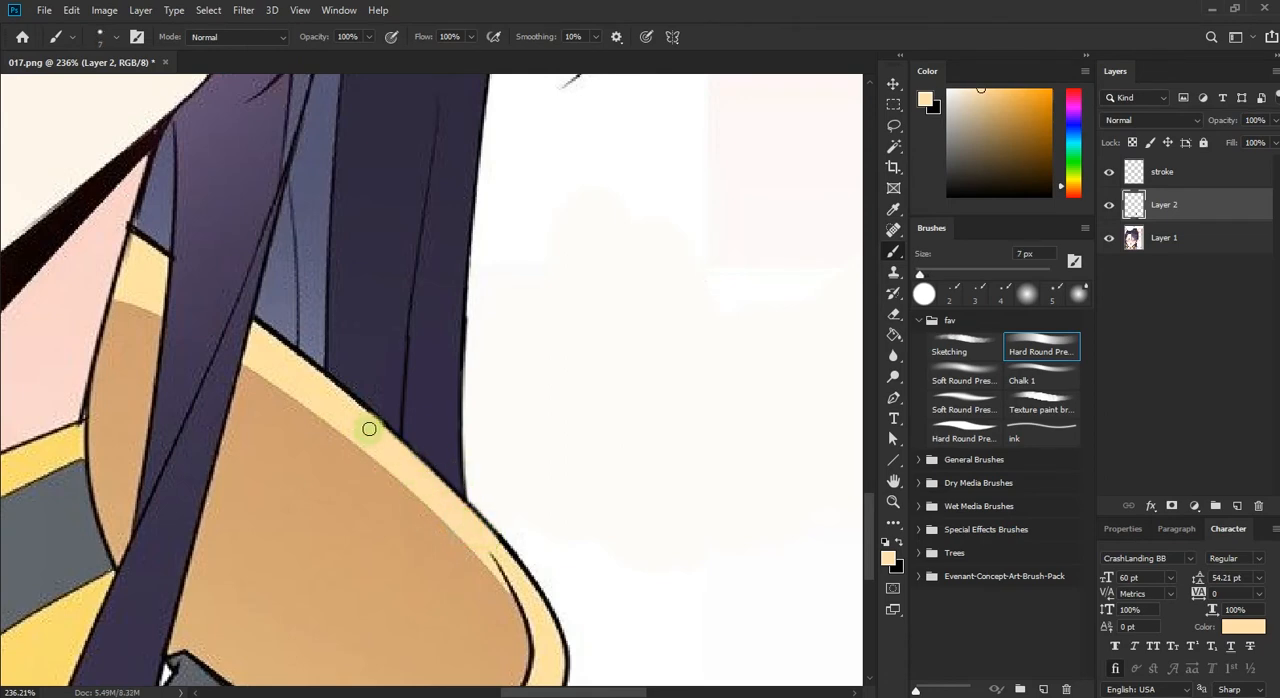
Step: On the stroke layer, clean up the hair strand's outer edge with the sampled off-white background color
{"action": "key", "text": "alt+bracketright"}
{"action": "left_click", "coordinate": [480, 313], "text": "alt"}
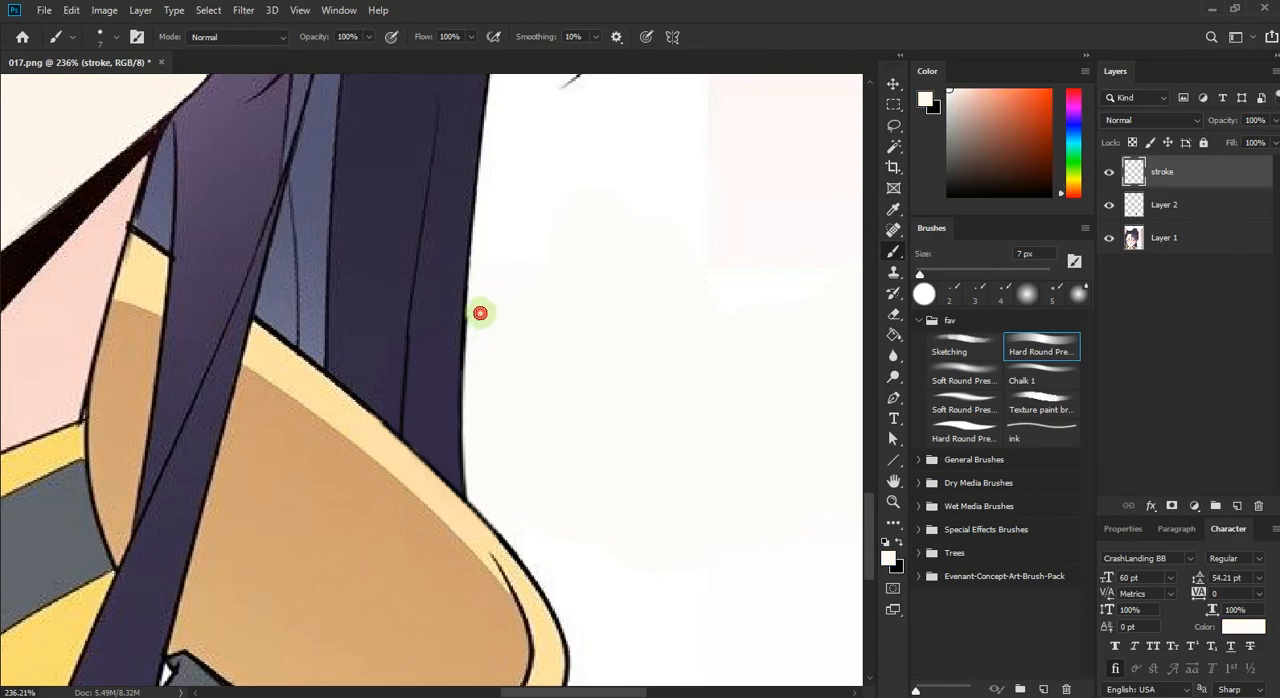
{"action": "scroll", "coordinate": [476, 408], "scroll_direction": "down", "scroll_amount": 10}
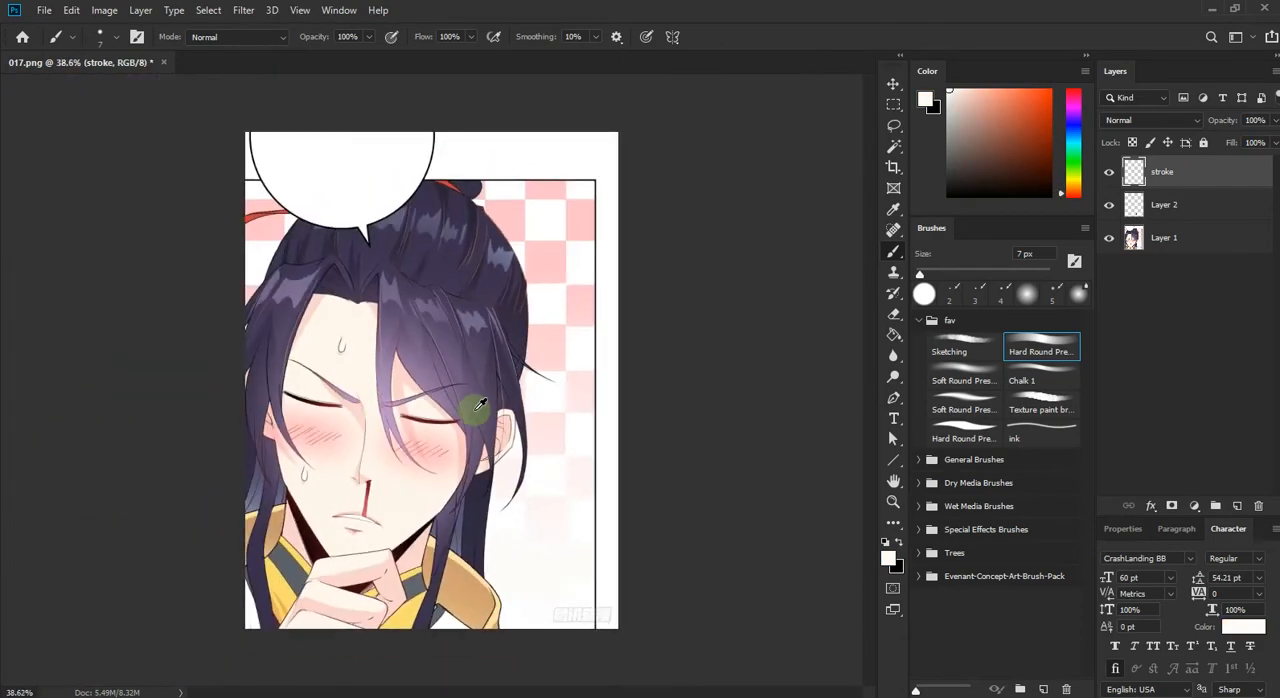
{"action": "scroll", "coordinate": [478, 558], "scroll_direction": "up", "scroll_amount": 5}
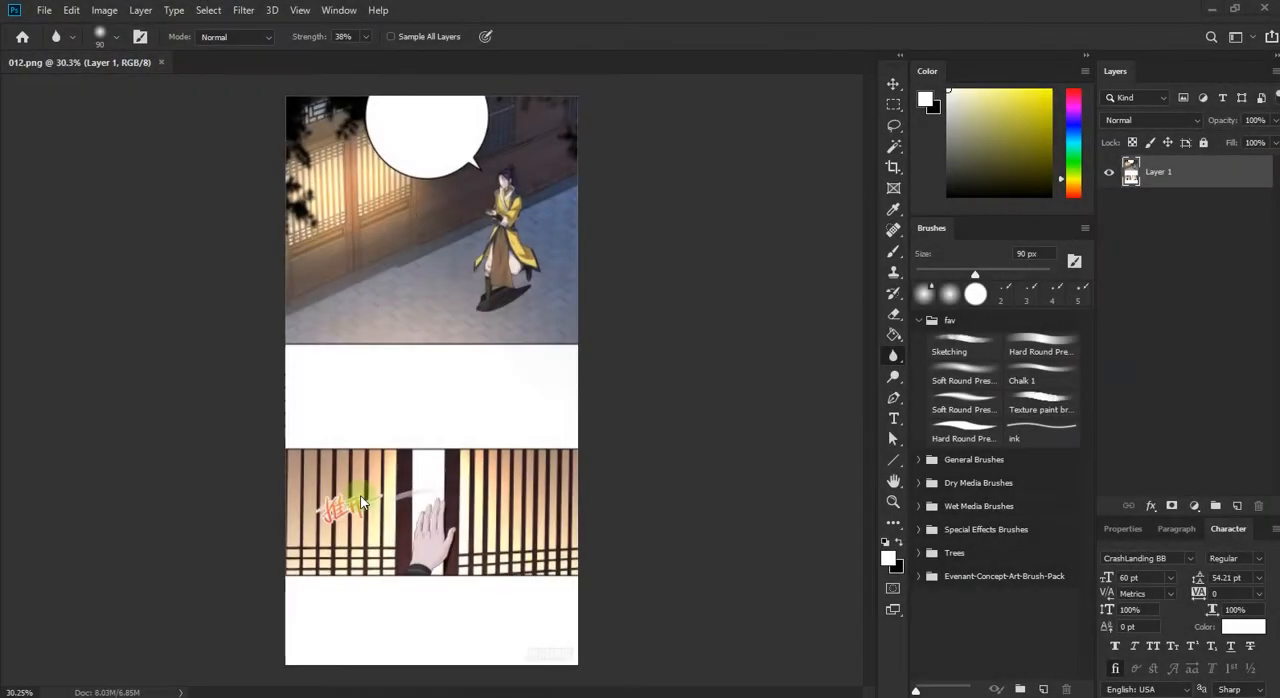
{"action": "scroll", "coordinate": [357, 502], "scroll_direction": "up", "scroll_amount": 5}
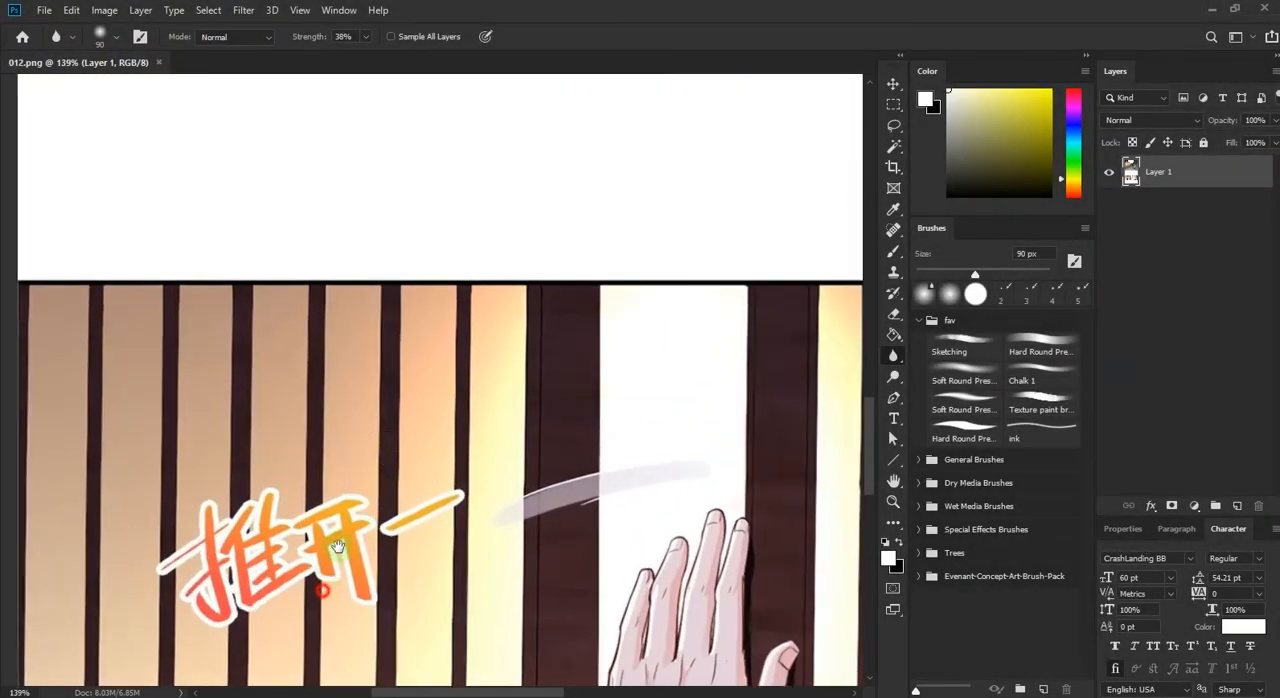
Step: Add a new layer to 012.png and make a Pen path selection of the light panel behind the second character's right part
{"action": "left_click_drag", "start_coordinate": [338, 546], "coordinate": [388, 366]}
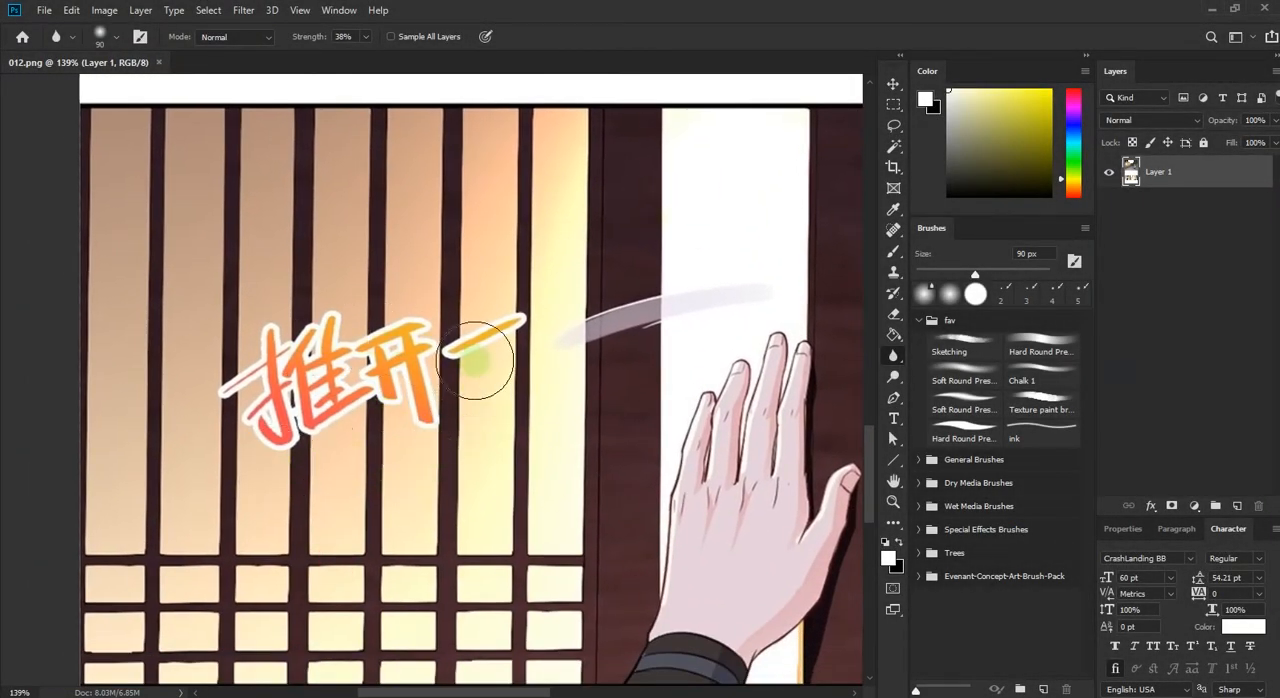
{"action": "scroll", "coordinate": [336, 343], "scroll_direction": "up", "scroll_amount": 5}
{"action": "scroll", "coordinate": [337, 344], "scroll_direction": "down", "scroll_amount": 3}
{"action": "left_click_drag", "start_coordinate": [264, 340], "coordinate": [385, 351]}
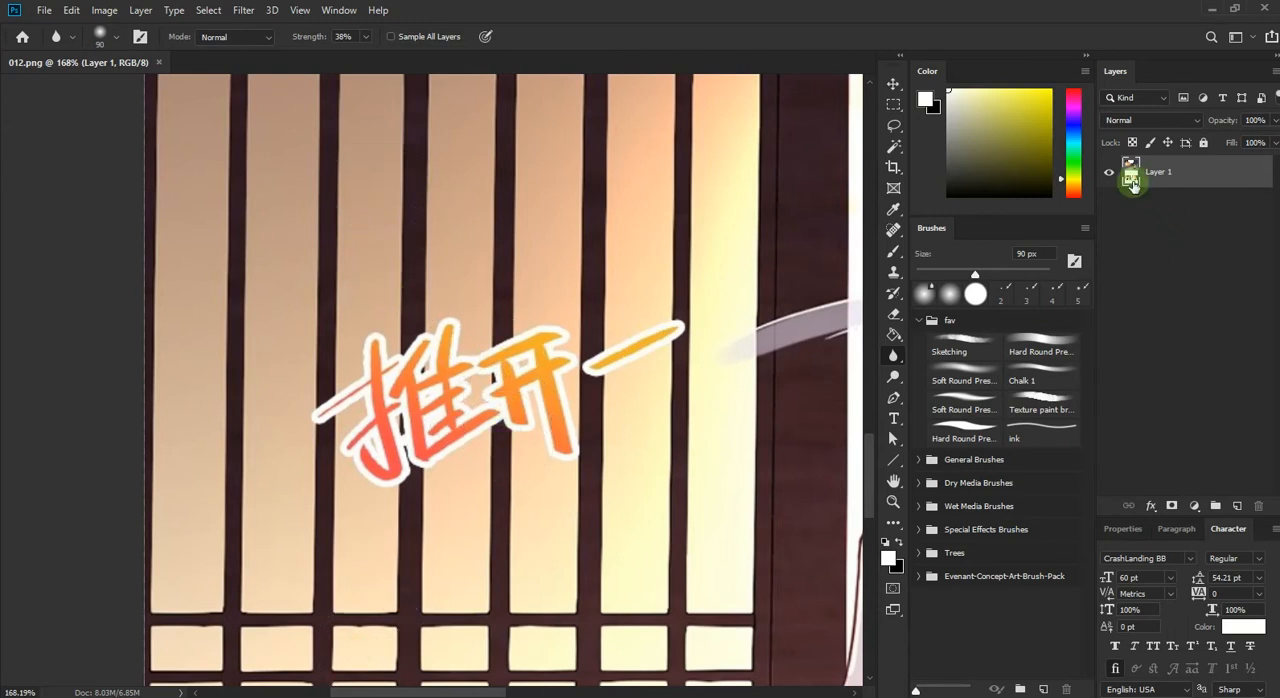
{"action": "left_click", "coordinate": [1237, 507]}
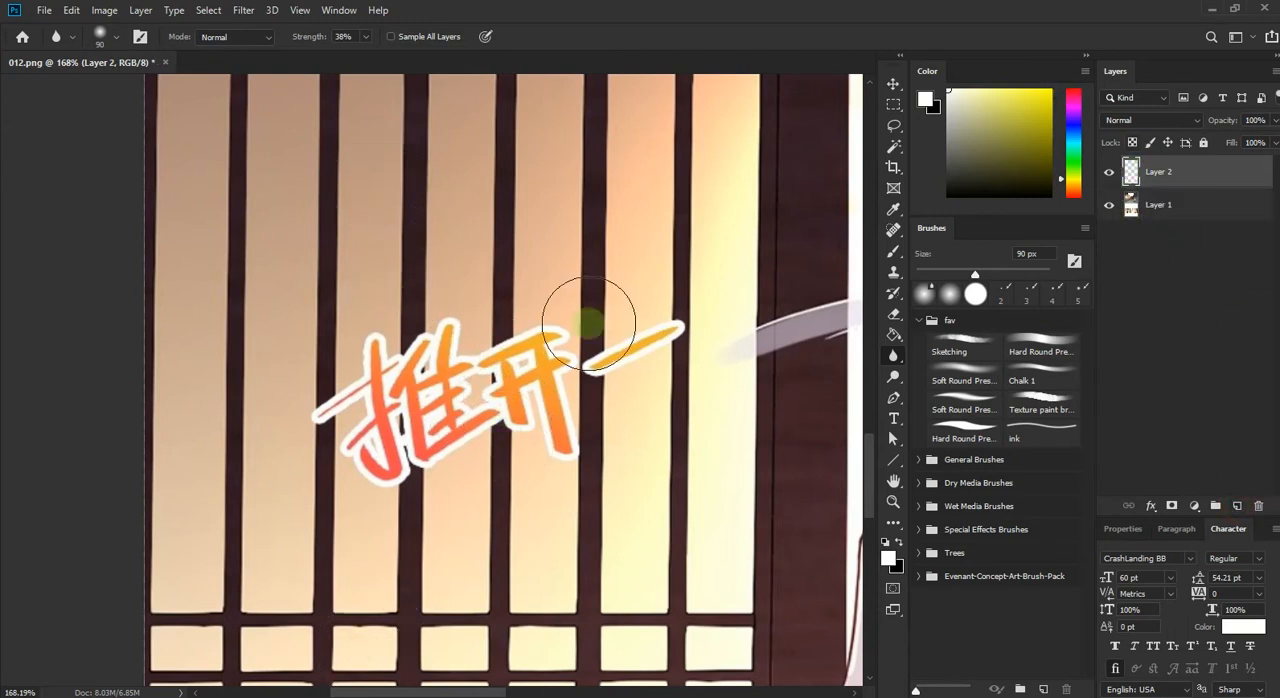
{"action": "left_click", "coordinate": [893, 398]}
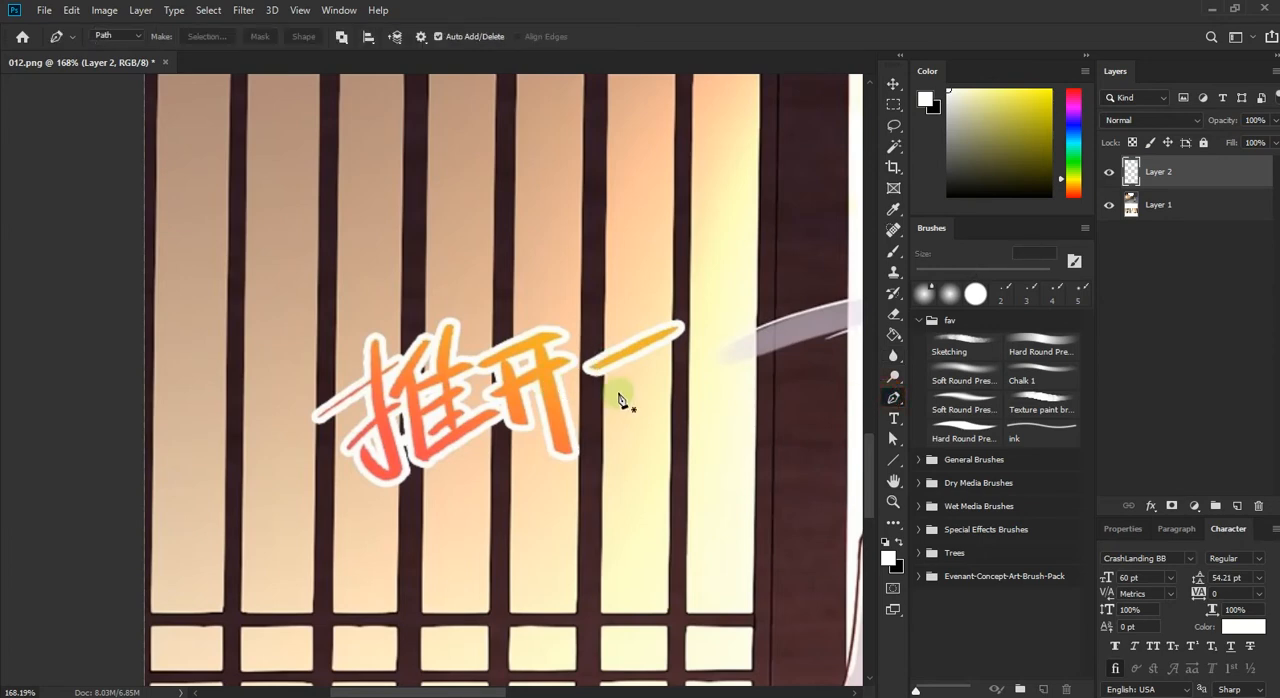
{"action": "scroll", "coordinate": [603, 375], "scroll_direction": "up", "scroll_amount": 3}
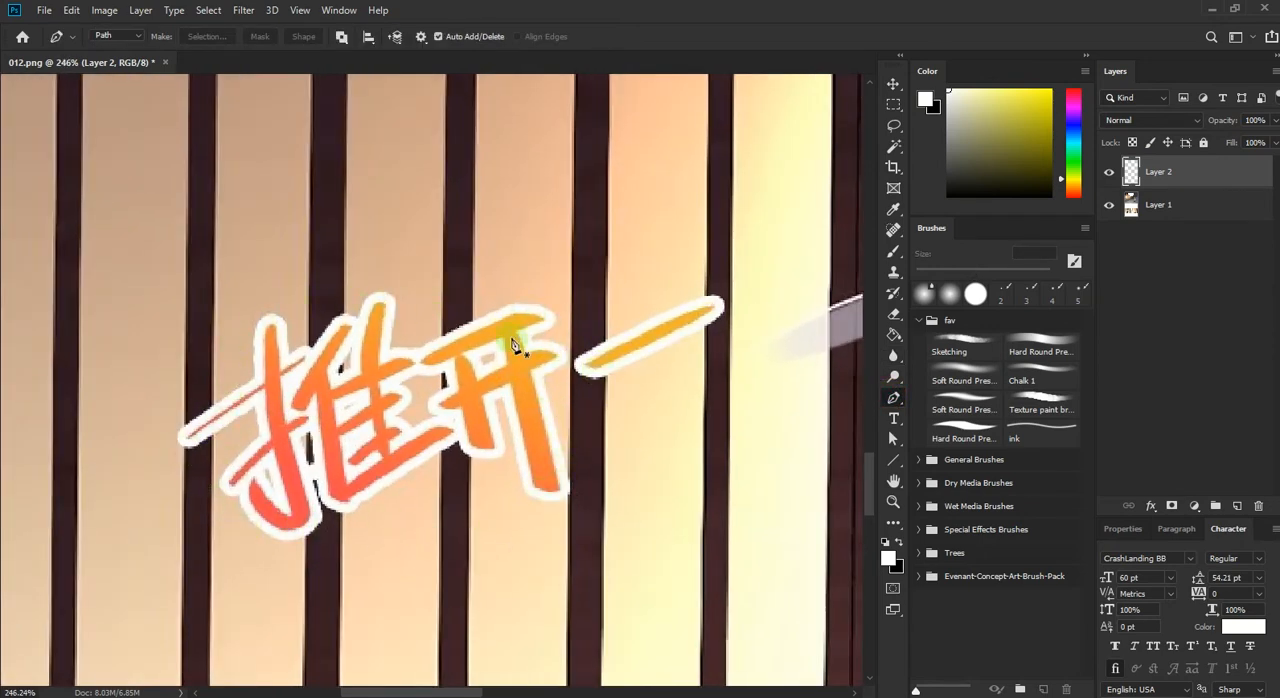
{"action": "left_click", "coordinate": [571, 270]}
{"action": "left_click", "coordinate": [207, 36]}
{"action": "key", "text": "Return"}
Step: Fill the selected panel with peach tones sampled above and below it, using a 100 px Soft Round brush, and deselect
{"action": "left_click", "coordinate": [893, 250]}
{"action": "left_click", "coordinate": [964, 376]}
{"action": "left_click_drag", "start_coordinate": [931, 273], "coordinate": [982, 273]}
{"action": "left_click", "coordinate": [492, 264], "text": "alt"}
{"action": "mouse_move", "coordinate": [480, 266]}
{"action": "left_mouse_down"}
{"action": "mouse_move", "coordinate": [491, 300]}
{"action": "mouse_move", "coordinate": [551, 312]}
{"action": "left_mouse_up"}
{"action": "left_click", "coordinate": [547, 262], "text": "alt"}
{"action": "left_click", "coordinate": [562, 540], "text": "alt"}
{"action": "left_click_drag", "start_coordinate": [566, 495], "coordinate": [565, 410]}
{"action": "left_click", "coordinate": [498, 545], "text": "alt"}
{"action": "left_click_drag", "start_coordinate": [470, 505], "coordinate": [466, 355]}
{"action": "left_click", "coordinate": [546, 258], "text": "alt"}
{"action": "left_click_drag", "start_coordinate": [549, 297], "coordinate": [574, 339]}
{"action": "left_click", "coordinate": [498, 555], "text": "alt"}
{"action": "left_click_drag", "start_coordinate": [510, 515], "coordinate": [615, 512]}
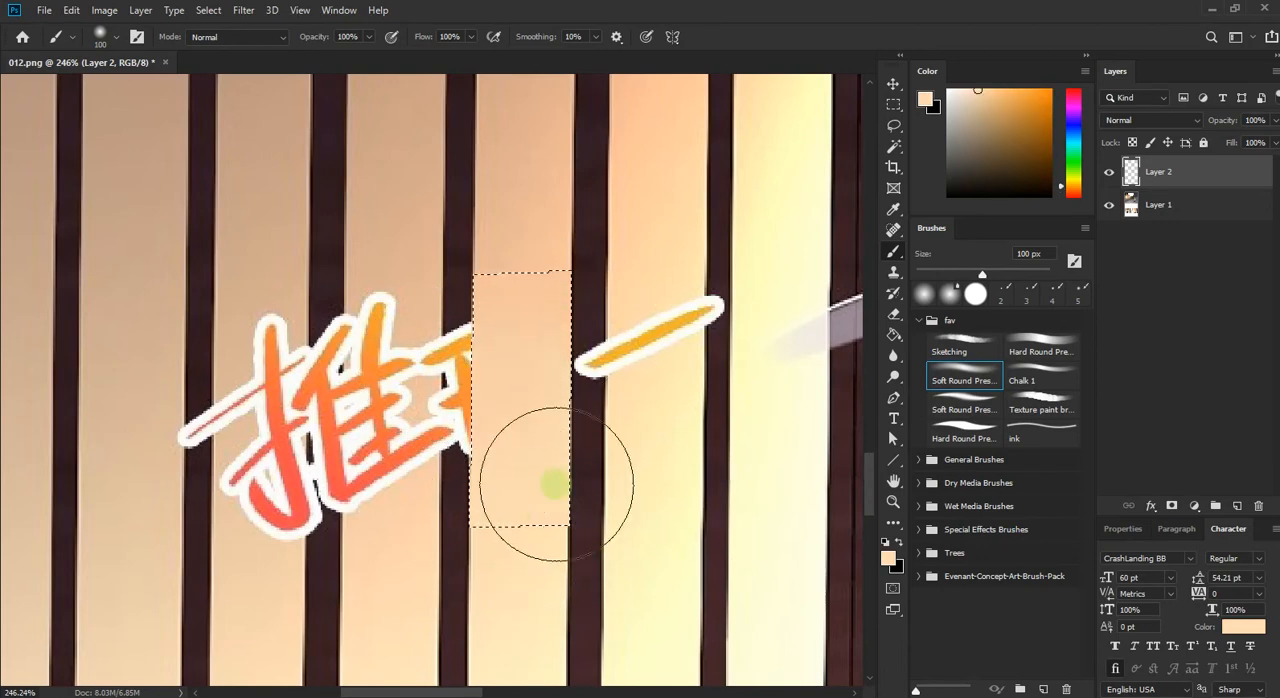
{"action": "key", "text": "ctrl+d"}
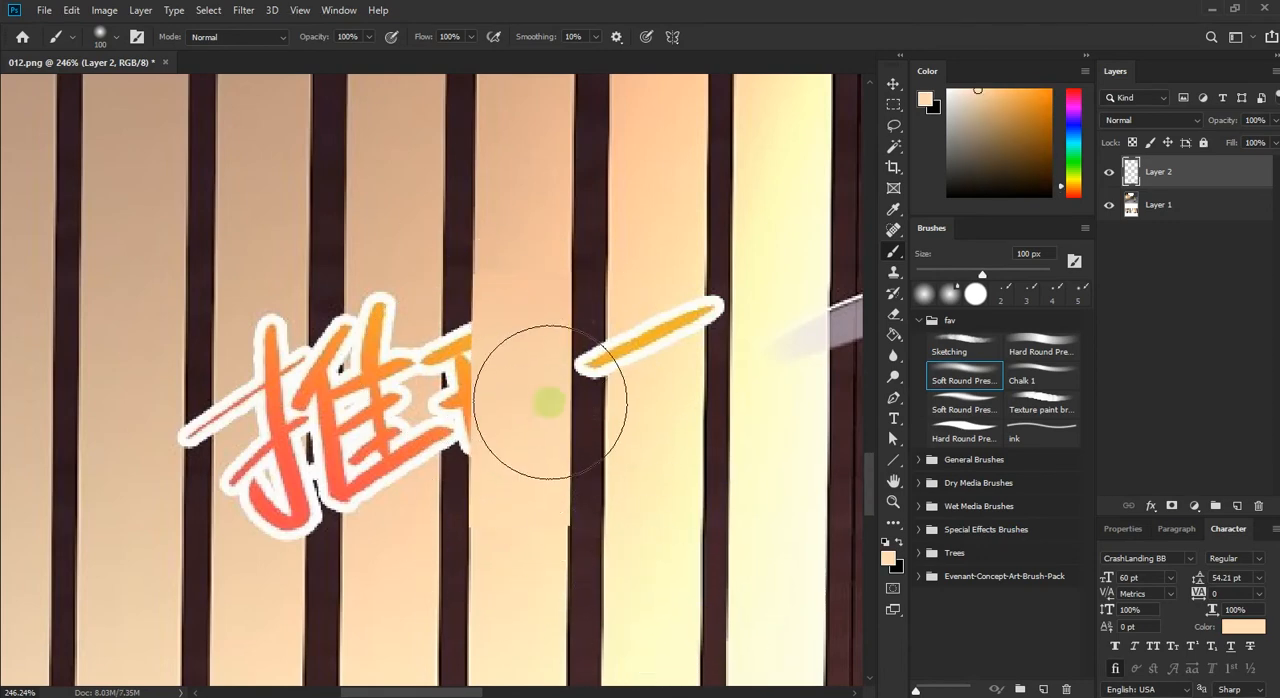
Step: Redraw the dark bar's edge beside the repainted panel in sampled dark brown with the 8 px Hard Round brush
{"action": "key", "text": "v"}
{"action": "left_click_drag", "start_coordinate": [568, 520], "coordinate": [550, 476]}
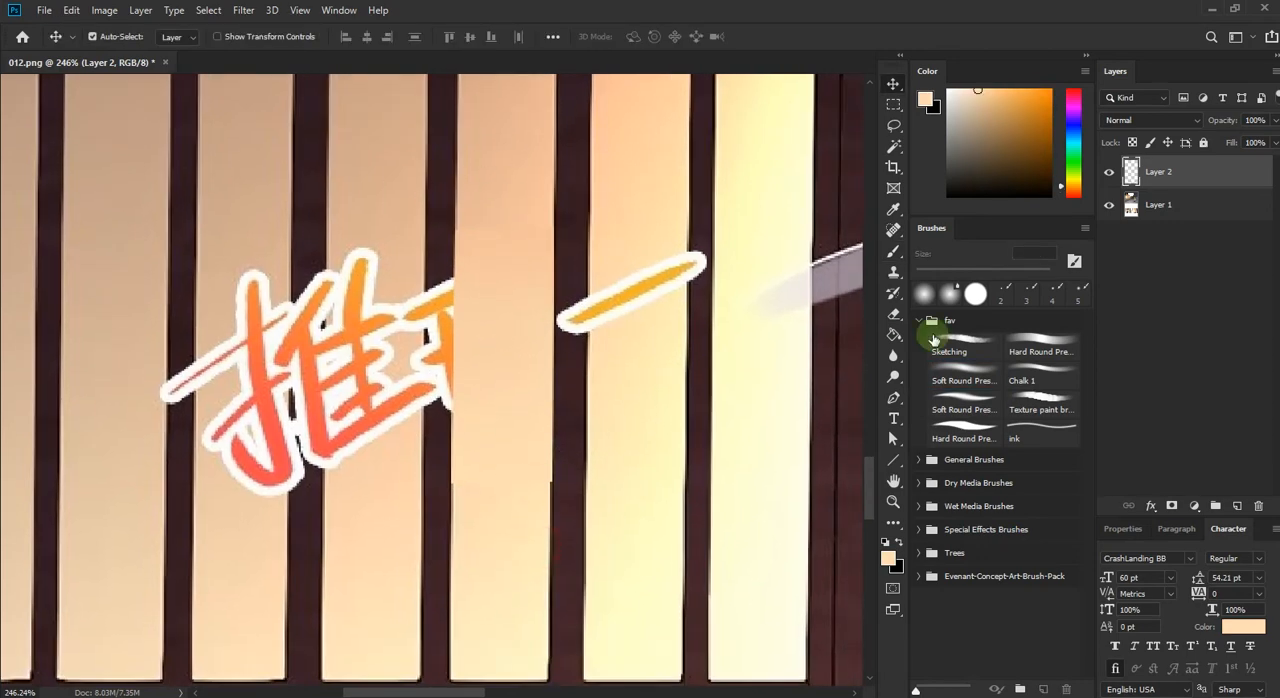
{"action": "left_click", "coordinate": [962, 372]}
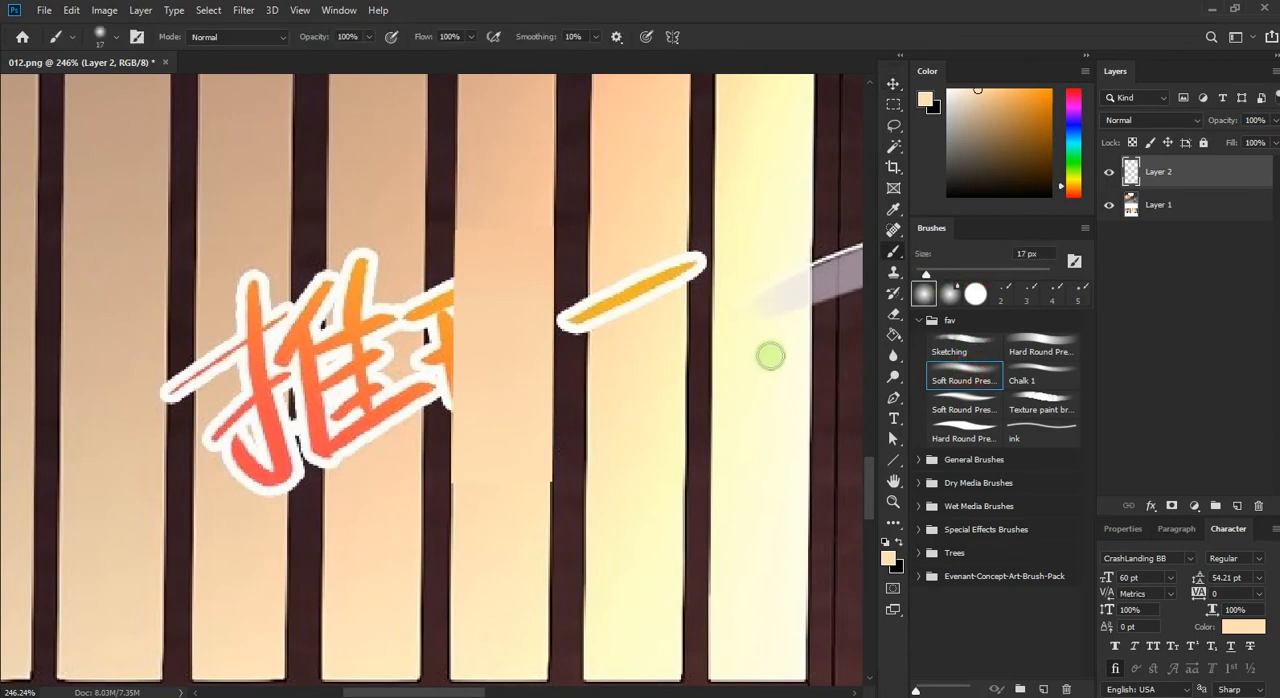
{"action": "left_click", "coordinate": [568, 408], "text": "alt"}
{"action": "key", "text": "comma"}
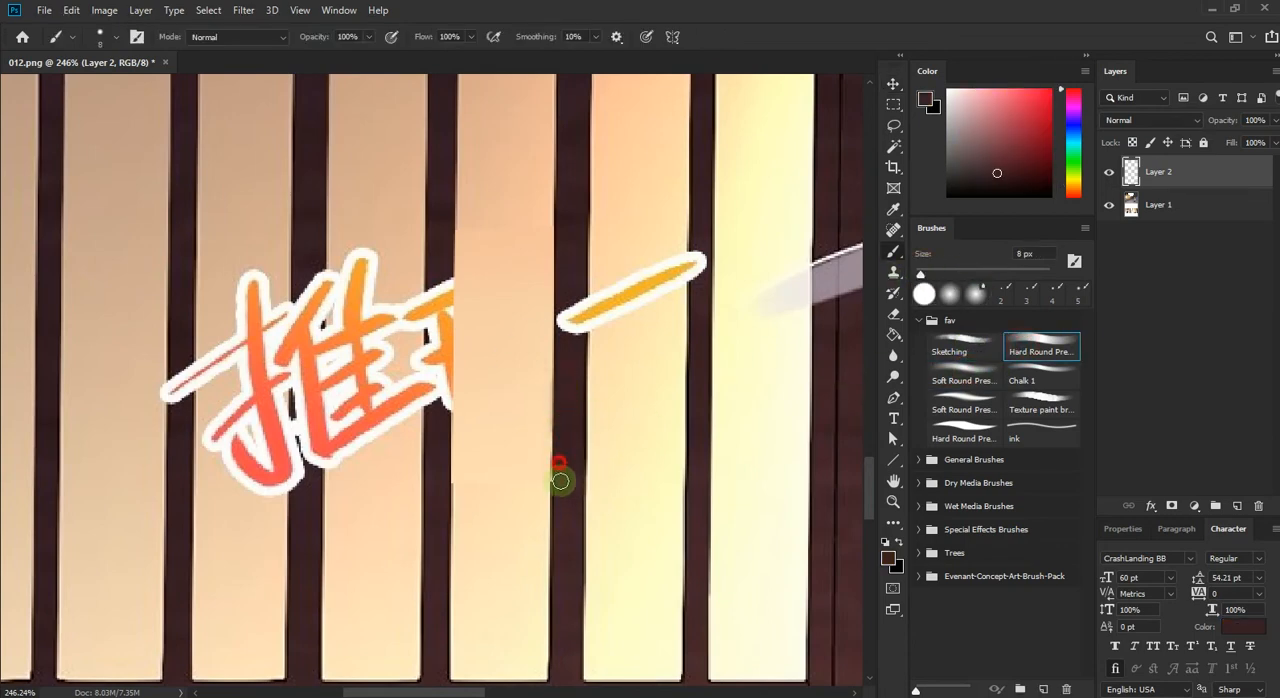
Step: Blend the repainted panel's lower and upper seams with sampled peach tones, lowering the brush opacity to 79%
{"action": "left_click", "coordinate": [540, 372], "text": "alt"}
{"action": "left_click", "coordinate": [528, 491], "text": "alt"}
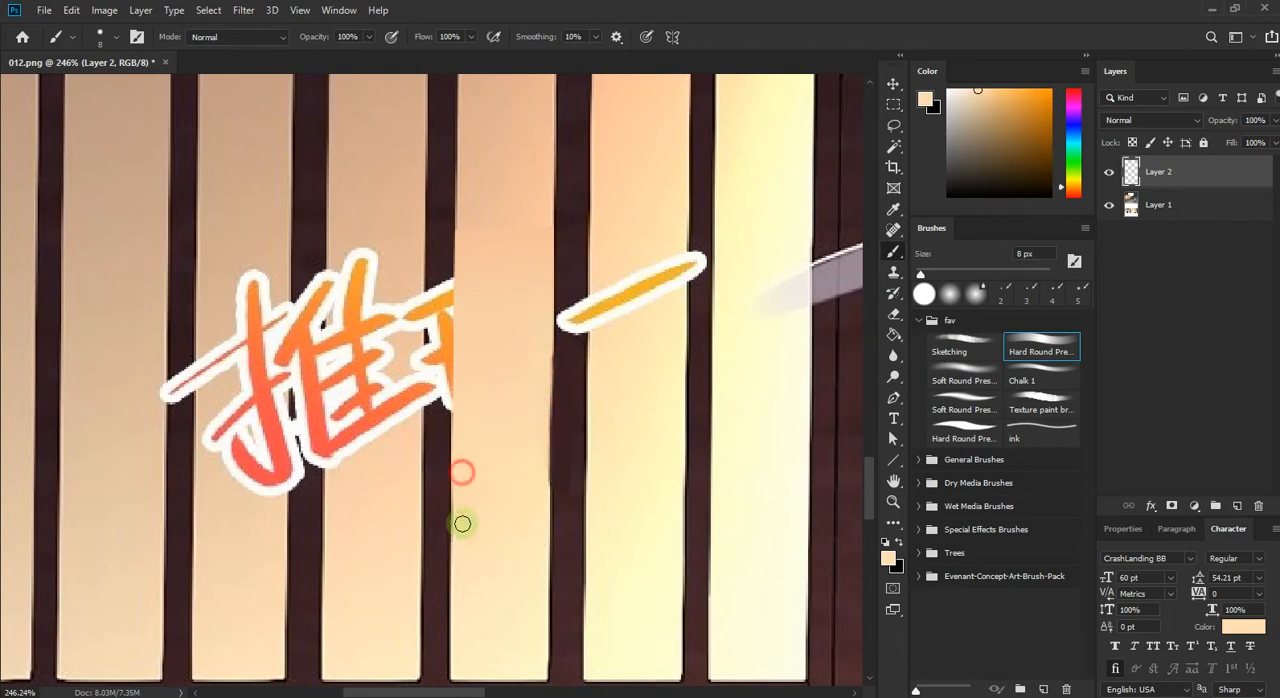
{"action": "left_click", "coordinate": [458, 217], "text": "alt"}
{"action": "left_click", "coordinate": [446, 223], "text": "alt"}
{"action": "left_click", "coordinate": [439, 192], "text": "alt"}
{"action": "left_click_drag", "start_coordinate": [318, 35], "coordinate": [303, 41]}
{"action": "left_click", "coordinate": [449, 220], "text": "alt"}
{"action": "left_click_drag", "start_coordinate": [443, 238], "coordinate": [443, 266]}
{"action": "left_click", "coordinate": [466, 218], "text": "alt"}
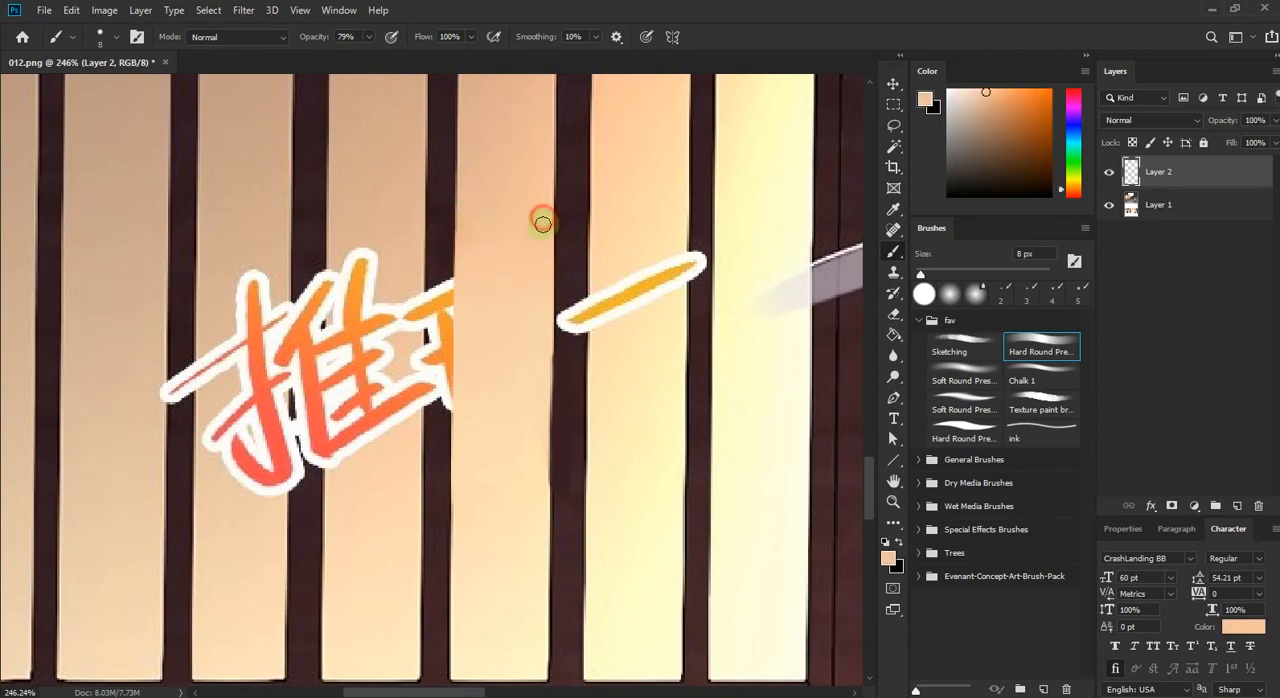
Step: Paint the dark bar between the two lettering characters in sampled dark brown, covering the lettering that crosses it
{"action": "left_click", "coordinate": [570, 252], "text": "alt"}
{"action": "left_click", "coordinate": [524, 520], "text": "alt"}
{"action": "left_click_drag", "start_coordinate": [541, 482], "coordinate": [541, 422]}
{"action": "mouse_move", "coordinate": [541, 472]}
{"action": "left_mouse_down"}
{"action": "mouse_move", "coordinate": [541, 401]}
{"action": "mouse_move", "coordinate": [616, 504]}
{"action": "left_mouse_up"}
{"action": "left_click", "coordinate": [535, 288], "text": "alt"}
{"action": "left_click_drag", "start_coordinate": [538, 300], "coordinate": [538, 420]}
{"action": "left_click_drag", "start_coordinate": [536, 340], "coordinate": [538, 436]}
{"action": "left_click_drag", "start_coordinate": [532, 314], "coordinate": [534, 441]}
{"action": "left_click", "coordinate": [537, 275]}
{"action": "left_click", "coordinate": [529, 380], "text": "shift"}
{"action": "left_click", "coordinate": [533, 288]}
{"action": "left_click", "coordinate": [527, 438], "text": "shift"}
{"action": "left_click_drag", "start_coordinate": [531, 276], "coordinate": [535, 471]}
{"action": "left_click_drag", "start_coordinate": [533, 250], "coordinate": [531, 286]}
{"action": "key", "text": "e"}
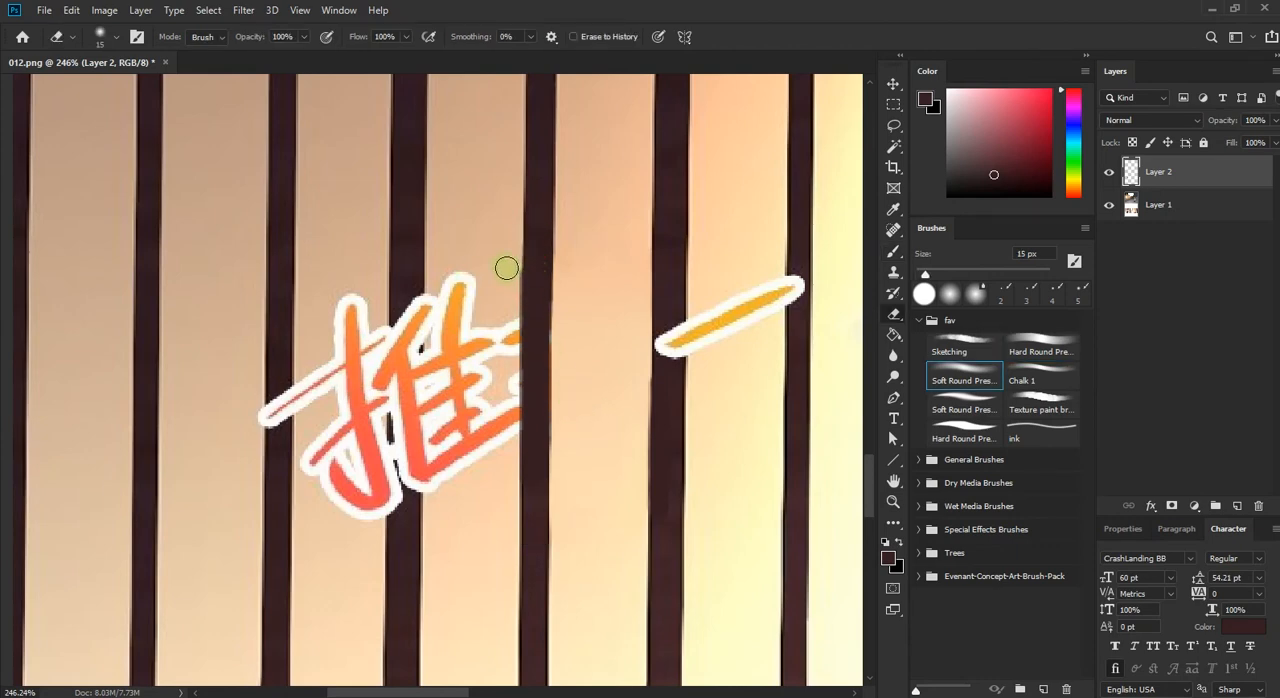
Step: Paint the dark bar through the middle of the first character in dark brown at 100% opacity and erase the overspill
{"action": "key", "text": "b"}
{"action": "left_click", "coordinate": [407, 283], "text": "alt"}
{"action": "left_click_drag", "start_coordinate": [406, 296], "coordinate": [404, 360]}
{"action": "left_click_drag", "start_coordinate": [369, 37], "coordinate": [430, 103]}
{"action": "left_click_drag", "start_coordinate": [402, 298], "coordinate": [399, 396]}
{"action": "left_click_drag", "start_coordinate": [414, 275], "coordinate": [411, 405]}
{"action": "mouse_move", "coordinate": [405, 354]}
{"action": "left_mouse_down"}
{"action": "mouse_move", "coordinate": [408, 486]}
{"action": "mouse_move", "coordinate": [400, 334]}
{"action": "mouse_move", "coordinate": [400, 528]}
{"action": "mouse_move", "coordinate": [400, 303]}
{"action": "mouse_move", "coordinate": [386, 520]}
{"action": "mouse_move", "coordinate": [366, 491]}
{"action": "left_mouse_up"}
{"action": "key", "text": "e"}
{"action": "left_click", "coordinate": [1025, 347]}
{"action": "mouse_move", "coordinate": [363, 449]}
{"action": "left_mouse_down"}
{"action": "mouse_move", "coordinate": [370, 341]}
{"action": "mouse_move", "coordinate": [401, 451]}
{"action": "left_mouse_up"}
{"action": "key", "text": "b"}
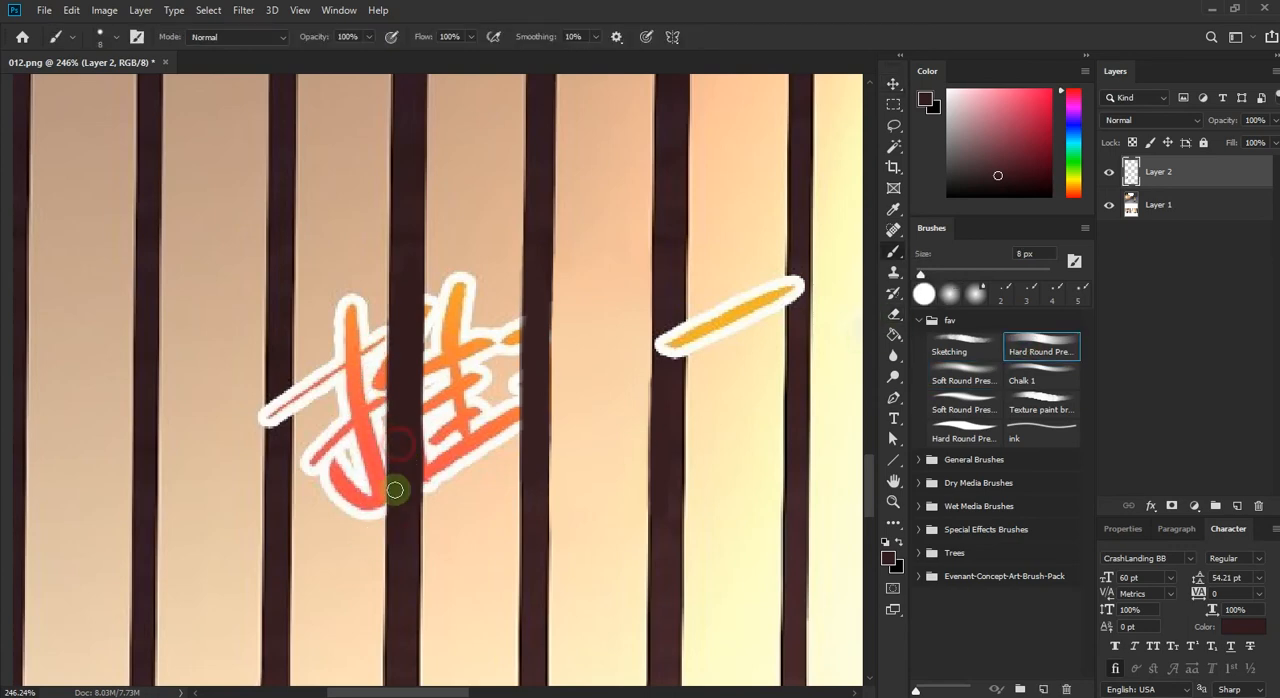
Step: Outline the two light panels behind the first character with Pen paths and turn the paths into a selection
{"action": "scroll", "coordinate": [408, 522], "scroll_direction": "down", "scroll_amount": 2}
{"action": "scroll", "coordinate": [410, 522], "scroll_direction": "up", "scroll_amount": 3}
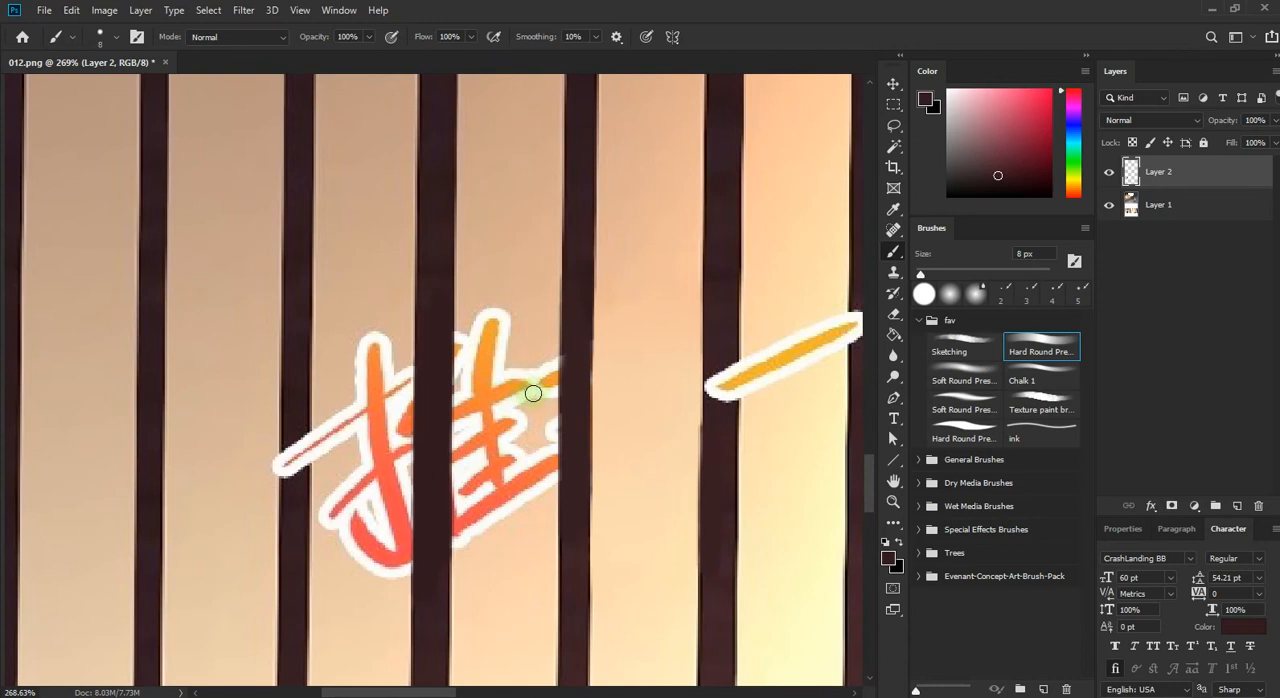
{"action": "key", "text": "p"}
{"action": "left_click", "coordinate": [561, 280]}
{"action": "left_click", "coordinate": [452, 555]}
{"action": "left_click", "coordinate": [456, 283]}
{"action": "left_click", "coordinate": [561, 280]}
{"action": "left_click", "coordinate": [311, 290]}
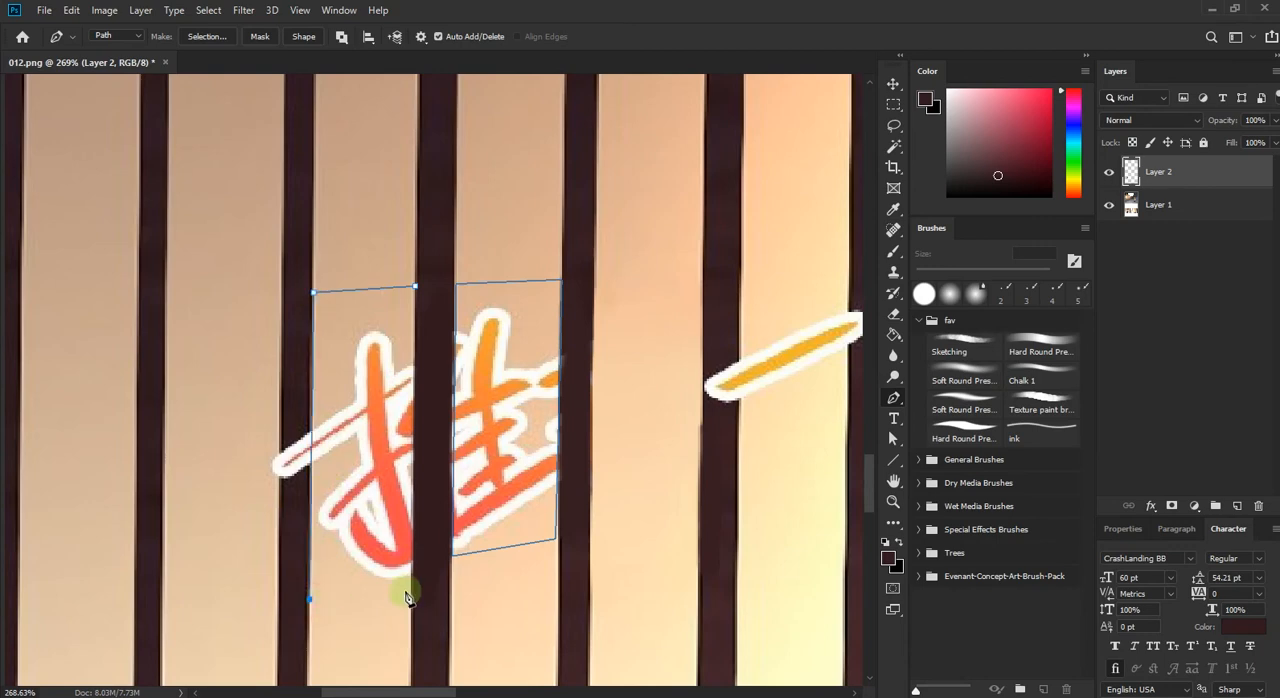
{"action": "key", "text": "ctrl+Return"}
Step: Paint over the lettering inside the two selected light panels with sampled tan and peach tones, using a 104 px soft round brush
{"action": "key", "text": "b"}
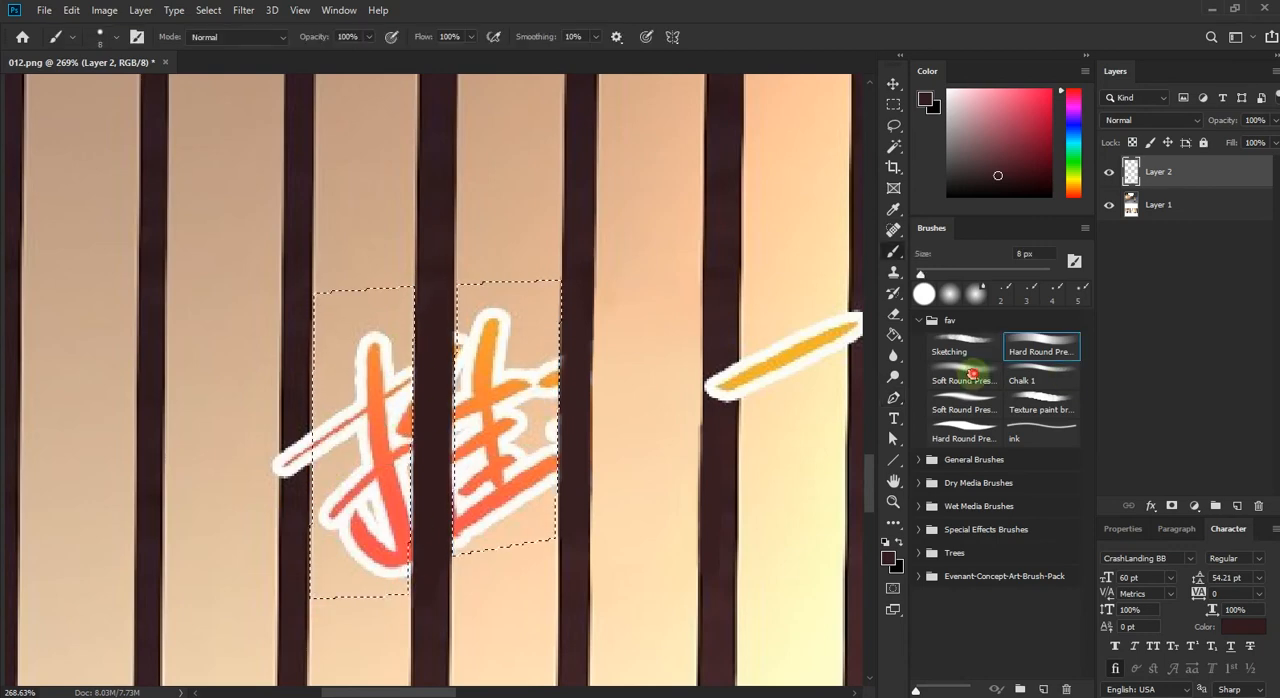
{"action": "left_click", "coordinate": [963, 379]}
{"action": "left_click", "coordinate": [316, 303], "text": "alt"}
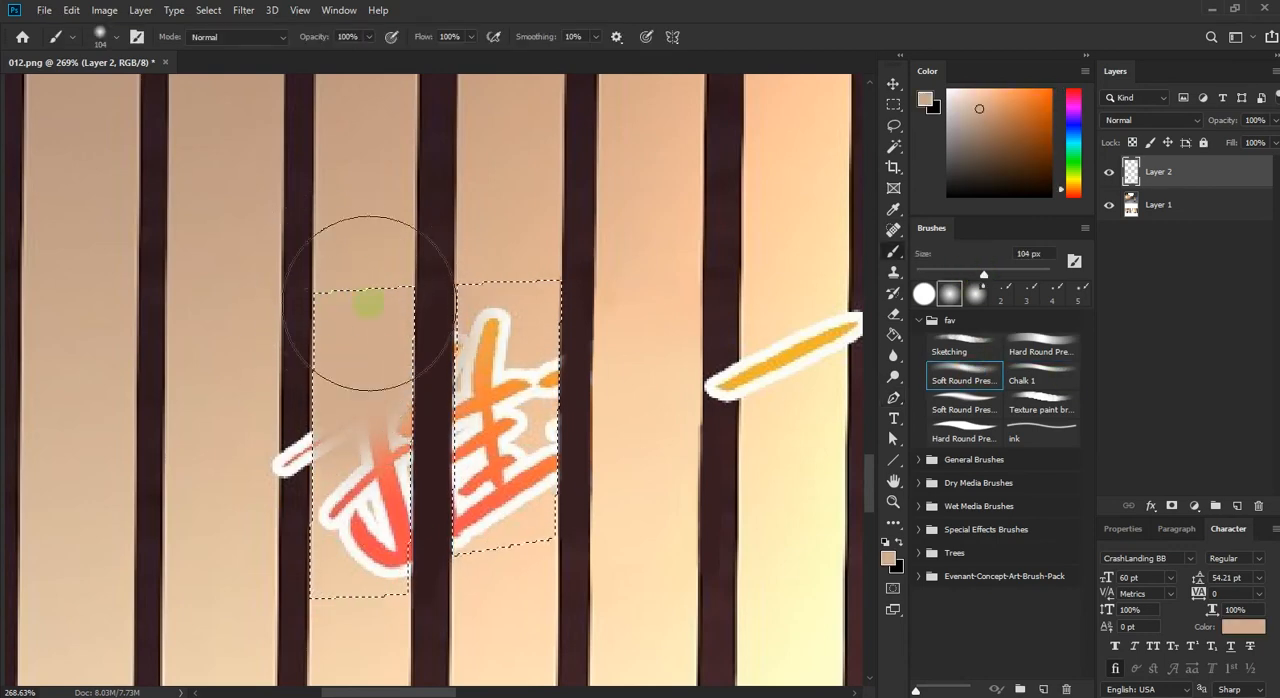
{"action": "left_click", "coordinate": [316, 291], "text": "alt"}
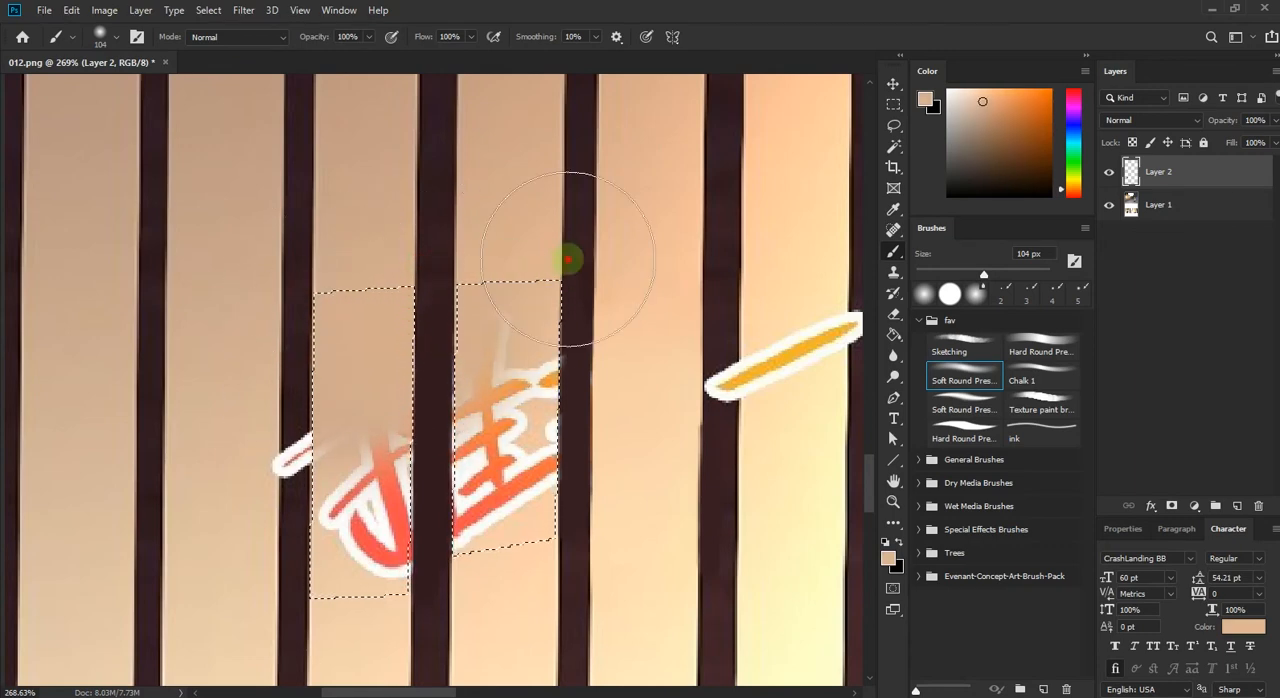
{"action": "left_click", "coordinate": [575, 553], "text": "alt"}
{"action": "left_click_drag", "start_coordinate": [575, 540], "coordinate": [570, 379]}
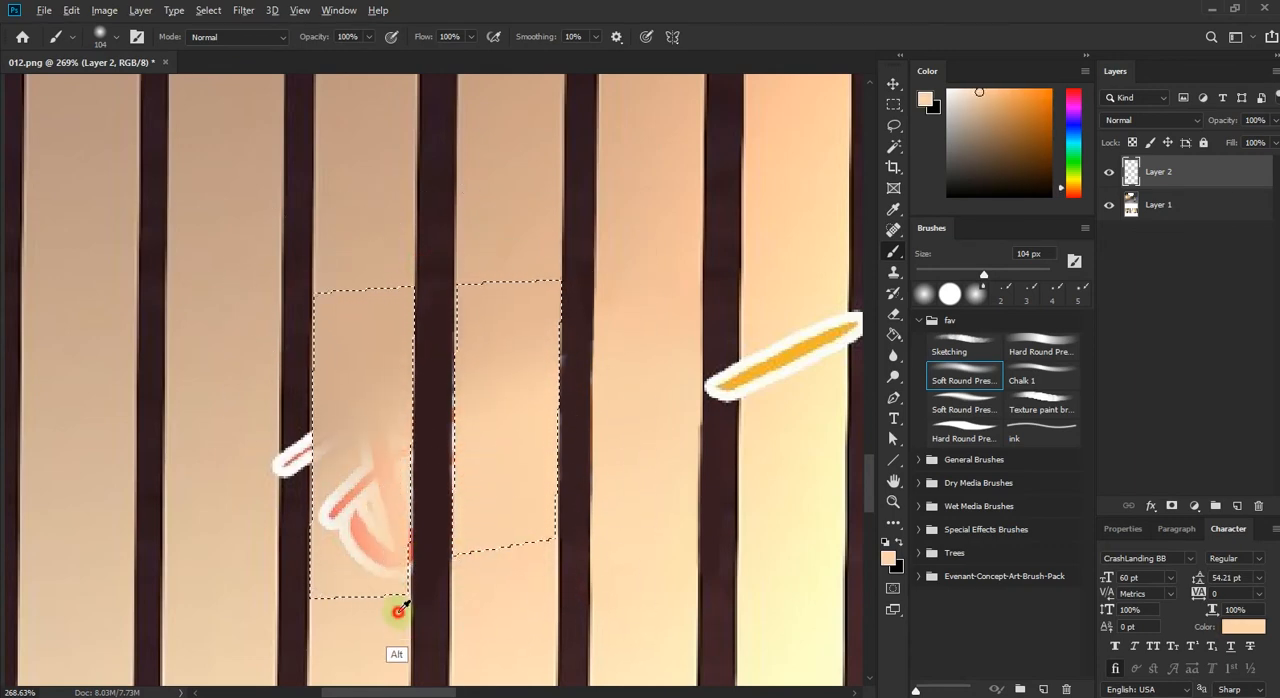
{"action": "left_click", "coordinate": [333, 273], "text": "alt"}
{"action": "left_click_drag", "start_coordinate": [551, 341], "coordinate": [345, 439]}
{"action": "left_click", "coordinate": [490, 572], "text": "alt"}
{"action": "left_click_drag", "start_coordinate": [584, 550], "coordinate": [260, 622]}
Step: Smooth the upper-to-lower color gradient of both selected panels with sampled tan and peach tones, reducing the soft brush to 60 px
{"action": "left_click", "coordinate": [321, 280], "text": "alt"}
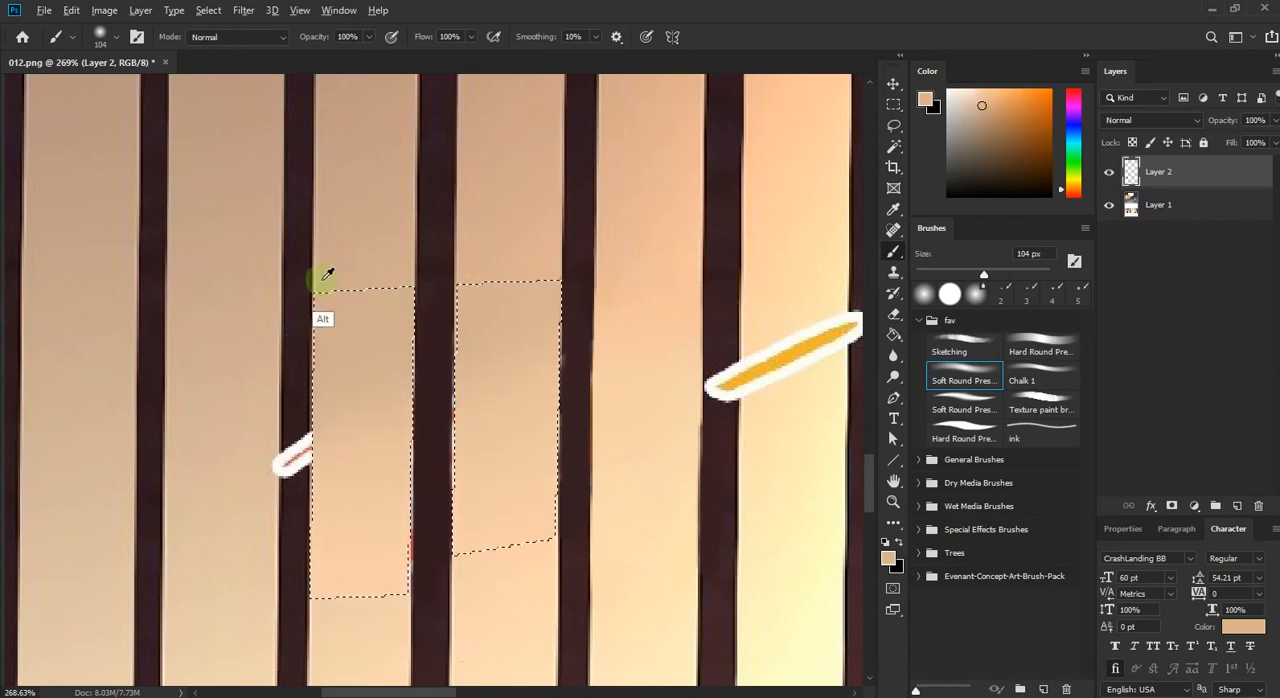
{"action": "left_click_drag", "start_coordinate": [571, 297], "coordinate": [597, 354]}
{"action": "left_click", "coordinate": [547, 571], "text": "alt"}
{"action": "left_click_drag", "start_coordinate": [563, 557], "coordinate": [503, 577]}
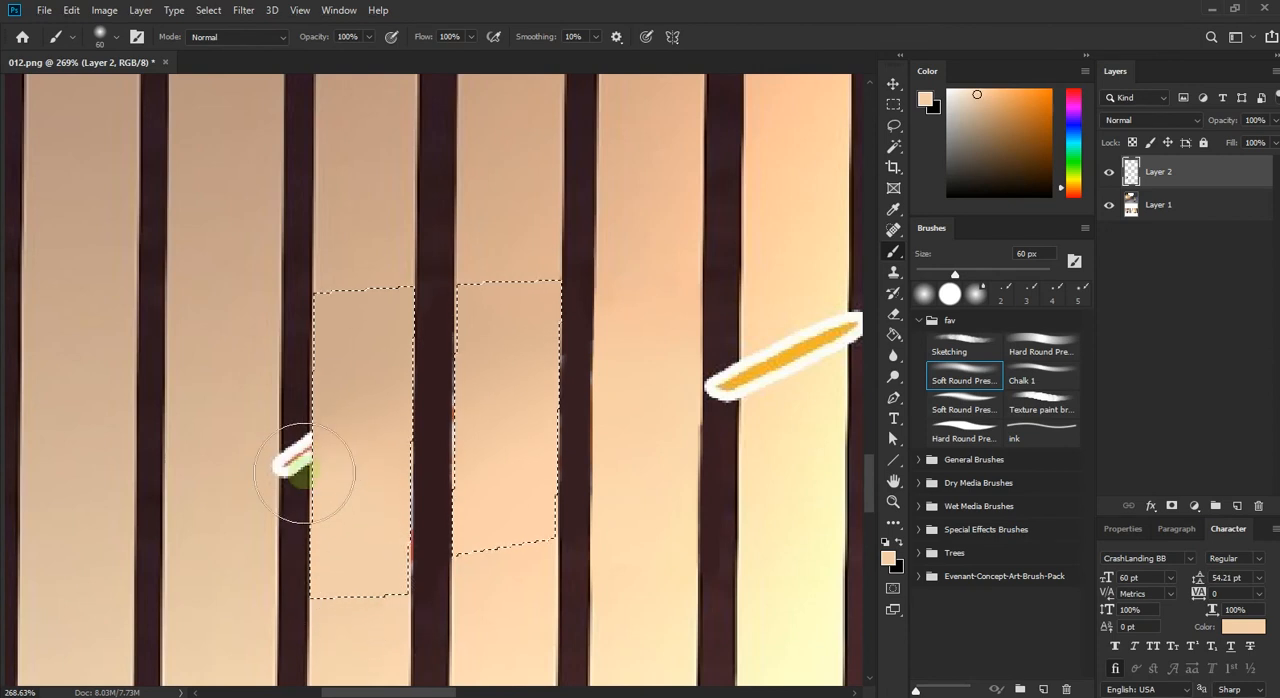
Step: Cover the leftover lettering tip beside the first panel in sampled dark brown and tan with an 8 px hard round brush
{"action": "left_click", "coordinate": [1010, 345]}
{"action": "left_click_drag", "start_coordinate": [955, 274], "coordinate": [925, 276]}
{"action": "left_click", "coordinate": [298, 422], "text": "alt"}
{"action": "left_click_drag", "start_coordinate": [306, 440], "coordinate": [292, 458]}
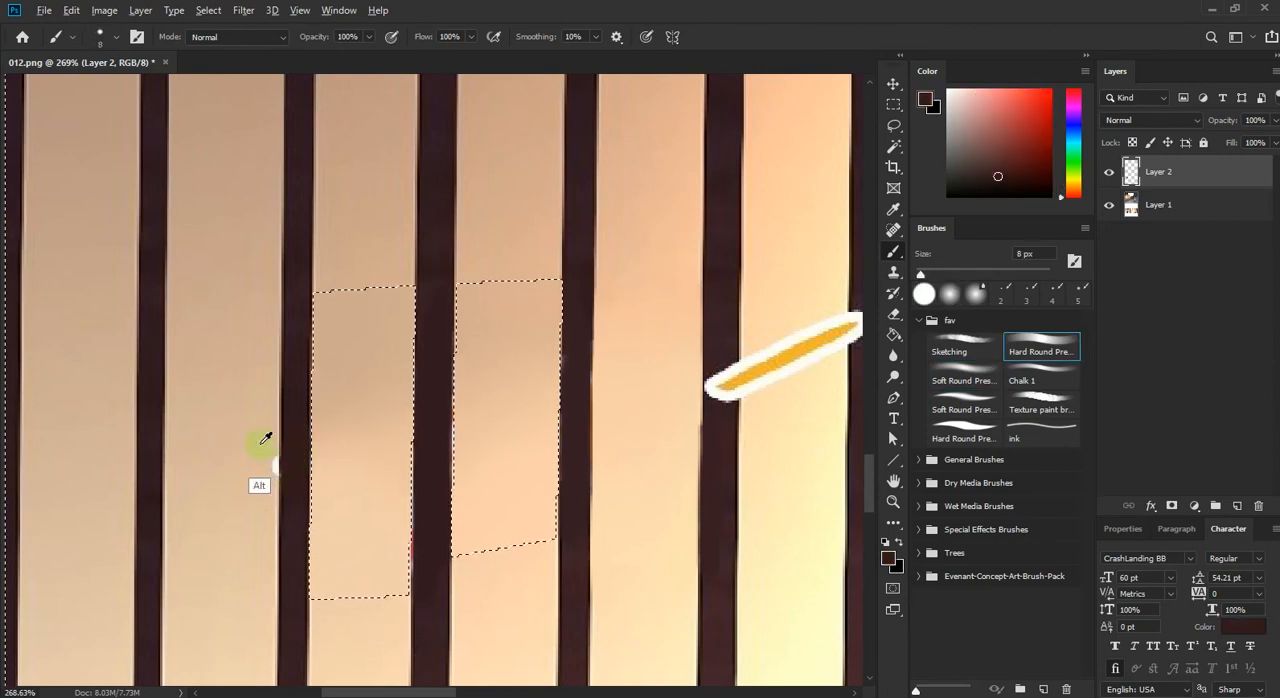
{"action": "left_click", "coordinate": [265, 439], "text": "alt"}
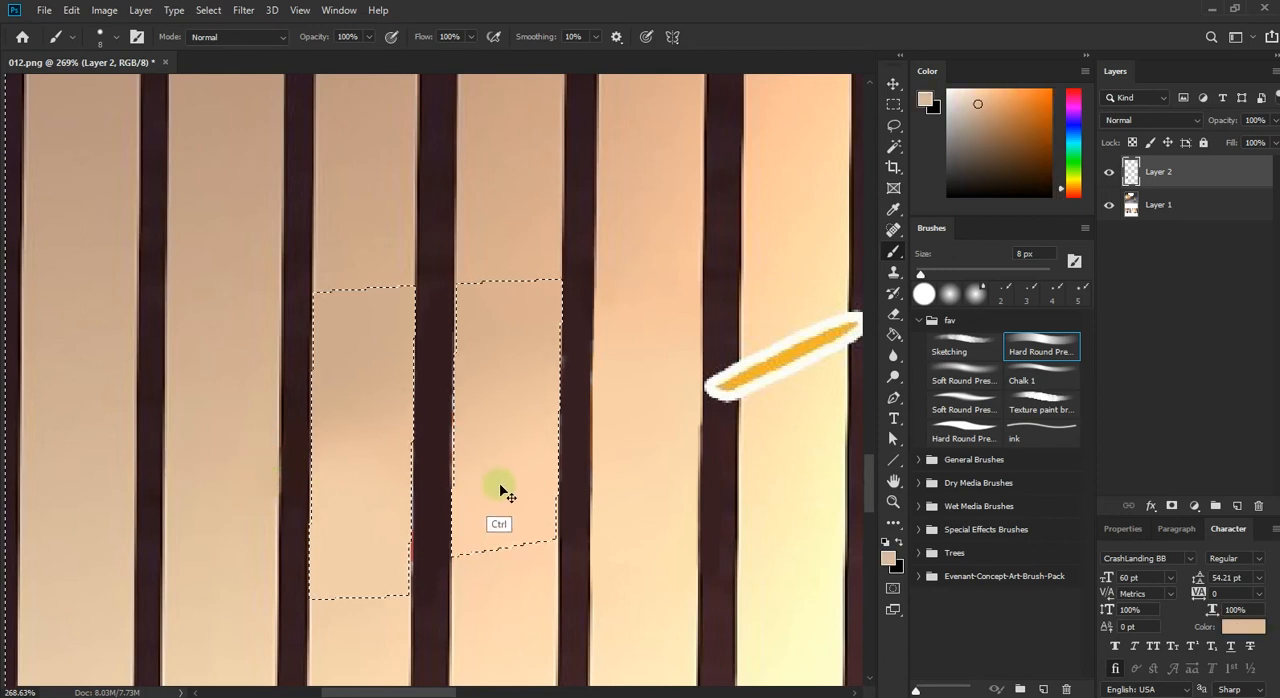
Step: Clear the selection and retouch the edges of the dark bar between the two repainted panels with sampled colors
{"action": "left_click", "coordinate": [447, 372], "text": "alt"}
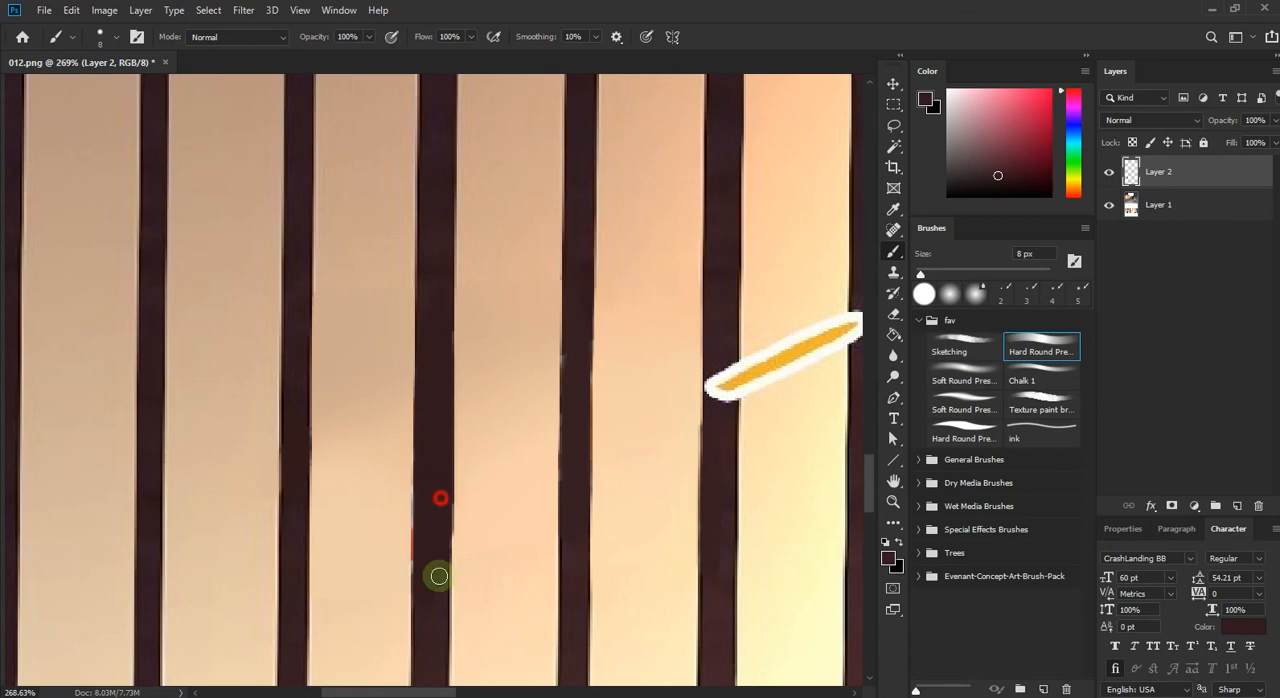
{"action": "left_click", "coordinate": [400, 480], "text": "alt"}
{"action": "left_click_drag", "start_coordinate": [400, 557], "coordinate": [400, 584]}
{"action": "left_click", "coordinate": [425, 500], "text": "alt"}
{"action": "left_click_drag", "start_coordinate": [424, 506], "coordinate": [421, 586]}
{"action": "left_click", "coordinate": [403, 495], "text": "alt"}
{"action": "left_click_drag", "start_coordinate": [403, 473], "coordinate": [402, 542]}
Step: Clean up the edges of the dark bar beside the second repainted panel with the 8 px hard round brush in dark brown
{"action": "scroll", "coordinate": [486, 434], "scroll_direction": "up", "scroll_amount": 3}
{"action": "left_click", "coordinate": [610, 347], "text": "alt"}
{"action": "left_click_drag", "start_coordinate": [608, 349], "coordinate": [611, 391]}
{"action": "left_click_drag", "start_coordinate": [620, 315], "coordinate": [619, 460]}
{"action": "left_click_drag", "start_coordinate": [614, 435], "coordinate": [624, 608]}
{"action": "mouse_move", "coordinate": [603, 453]}
{"action": "left_mouse_down"}
{"action": "mouse_move", "coordinate": [605, 505]}
{"action": "mouse_move", "coordinate": [584, 504]}
{"action": "mouse_move", "coordinate": [601, 498]}
{"action": "left_mouse_up"}
{"action": "left_click", "coordinate": [566, 502], "text": "alt"}
{"action": "left_click", "coordinate": [613, 477], "text": "alt"}
{"action": "left_click_drag", "start_coordinate": [603, 429], "coordinate": [601, 538]}
{"action": "left_click_drag", "start_coordinate": [677, 450], "coordinate": [360, 355]}
{"action": "scroll", "coordinate": [373, 347], "scroll_direction": "up", "scroll_amount": 2}
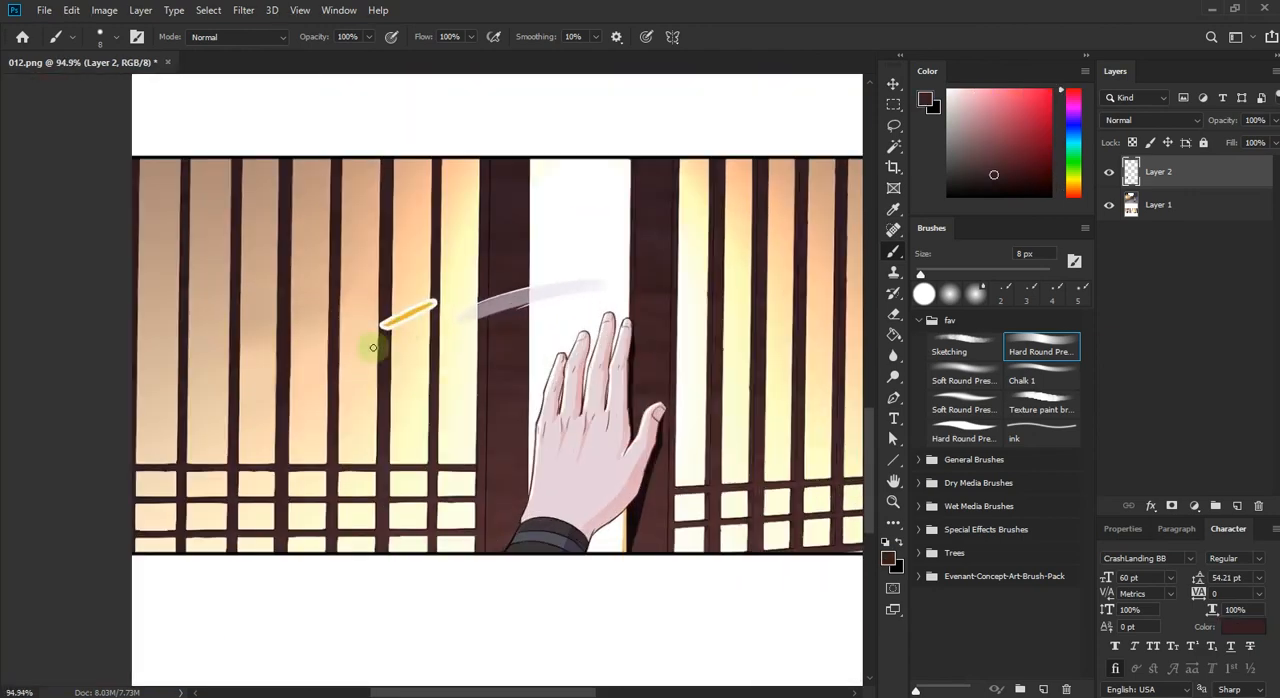
{"action": "scroll", "coordinate": [402, 321], "scroll_direction": "down", "scroll_amount": 3}
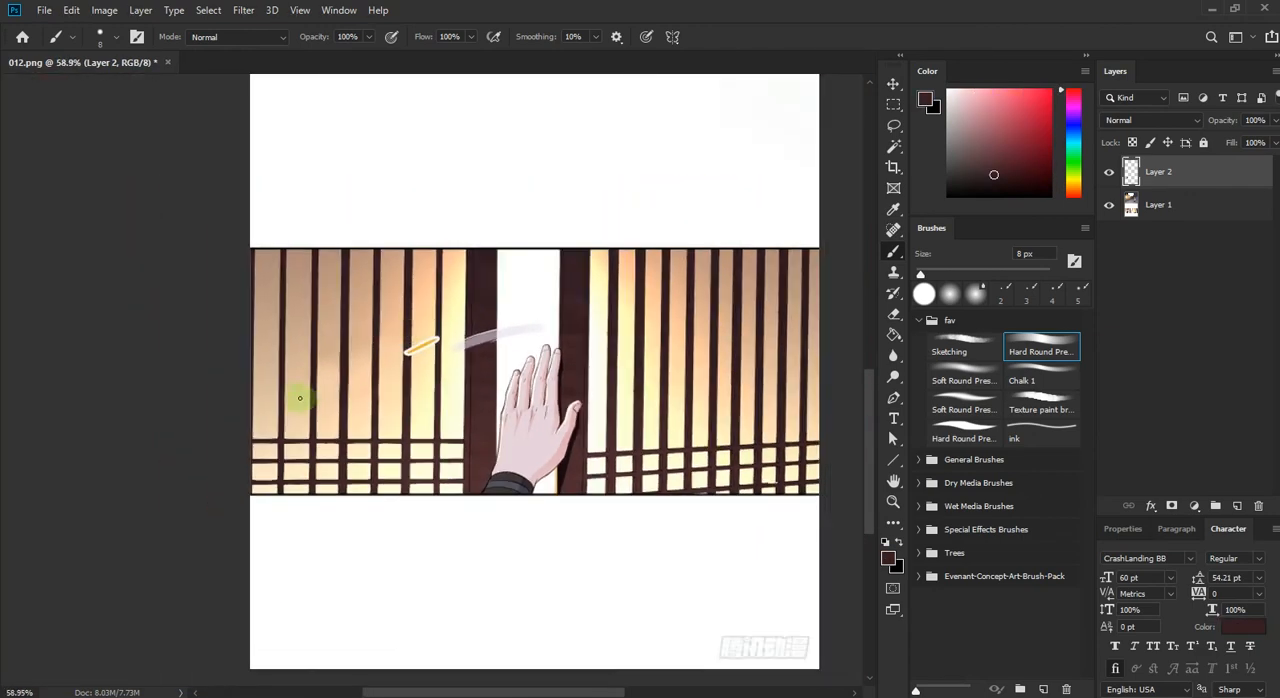